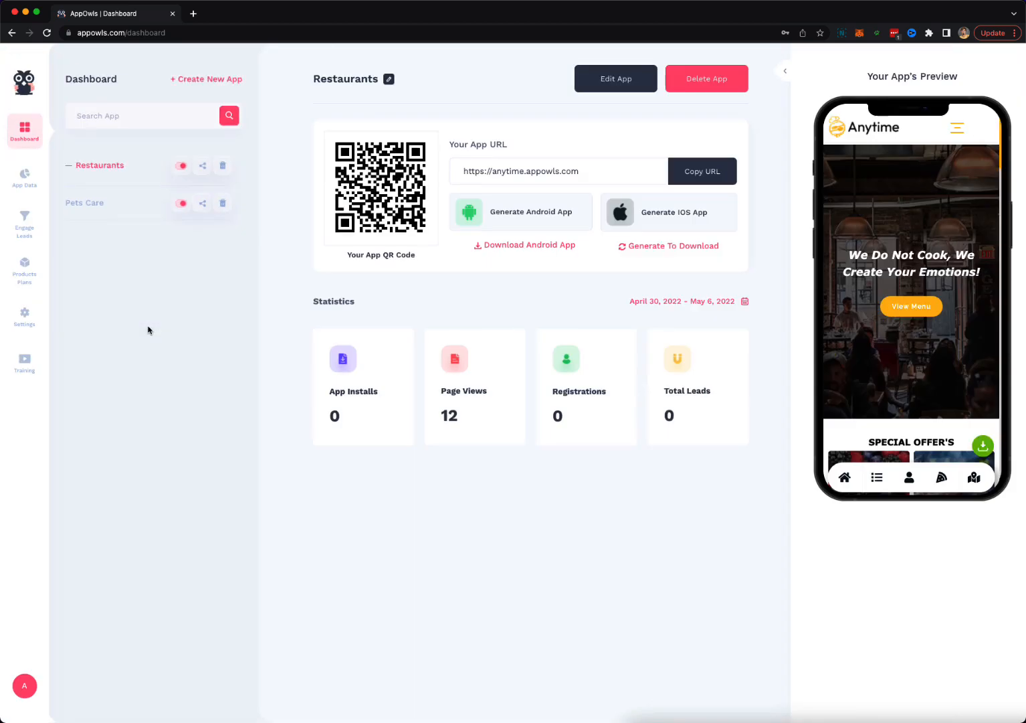
Try auto-generating an app in the Astrology category titled Astrology, up to its sub-domain details, and return to the dashboard
left_click(192, 81)
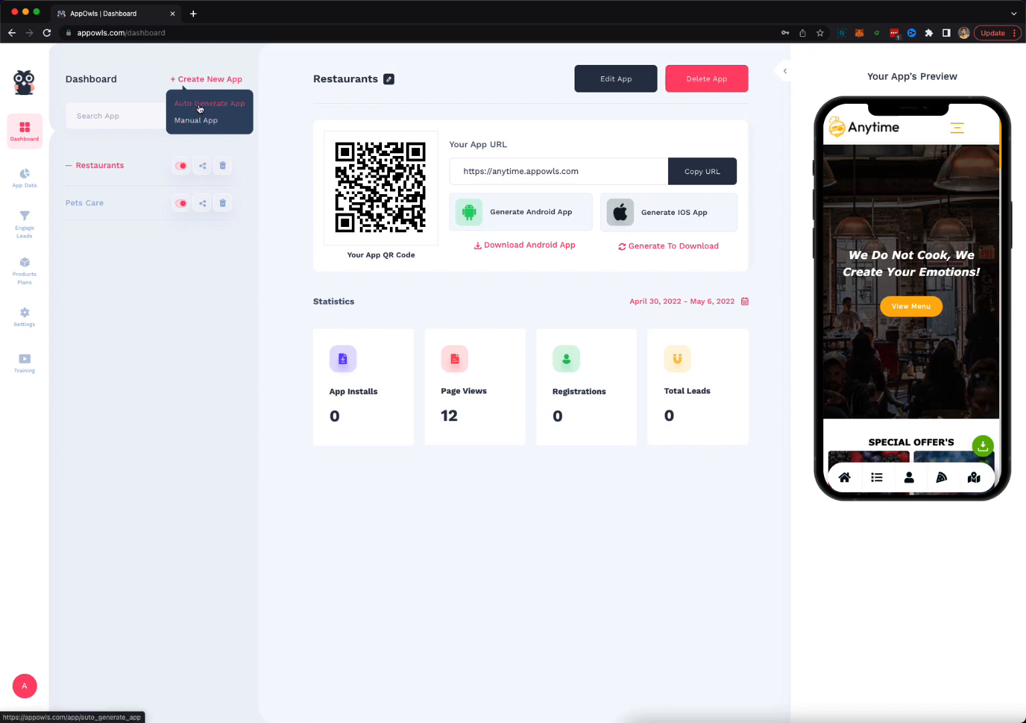
left_click(202, 107)
left_click(306, 211)
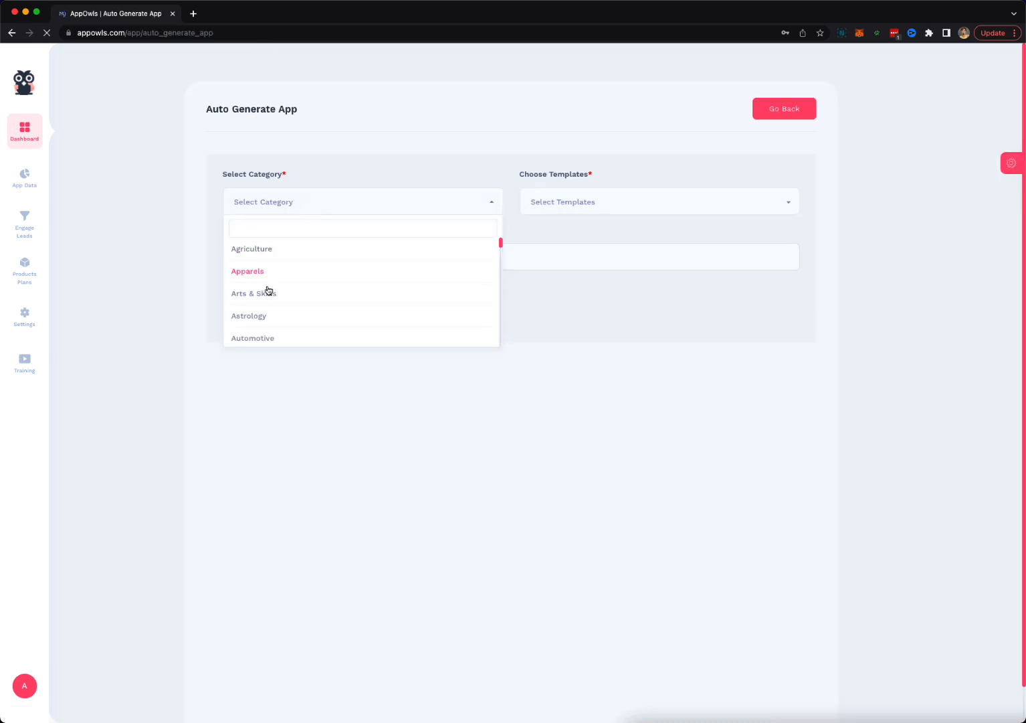
left_click(249, 317)
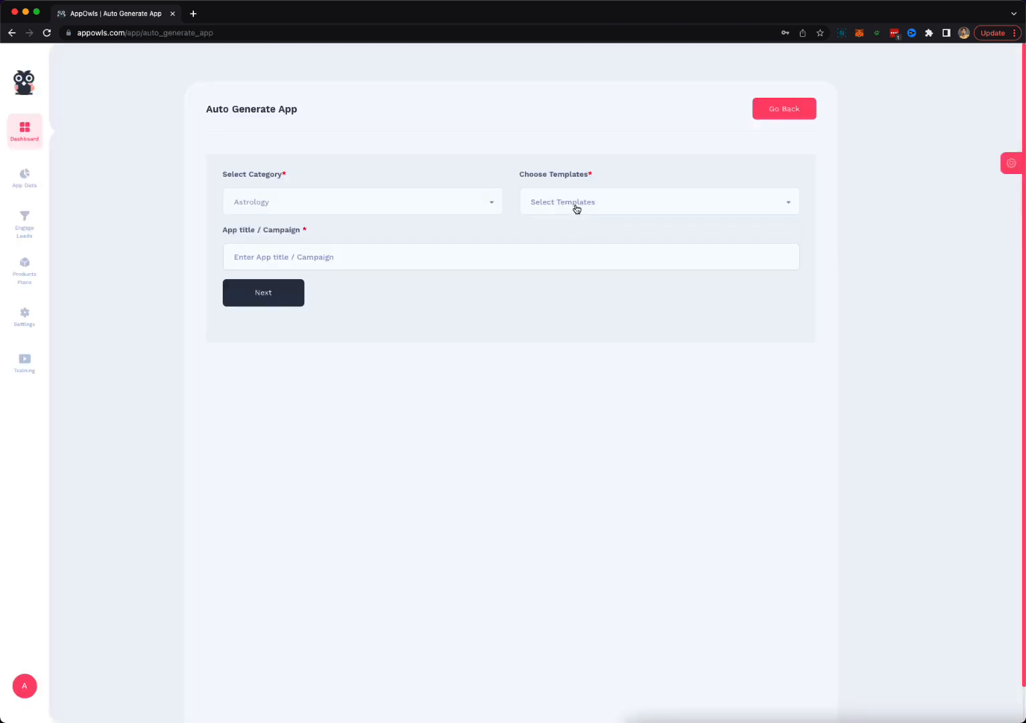
left_click(574, 204)
left_click(546, 250)
type("Astrology")
left_click(253, 297)
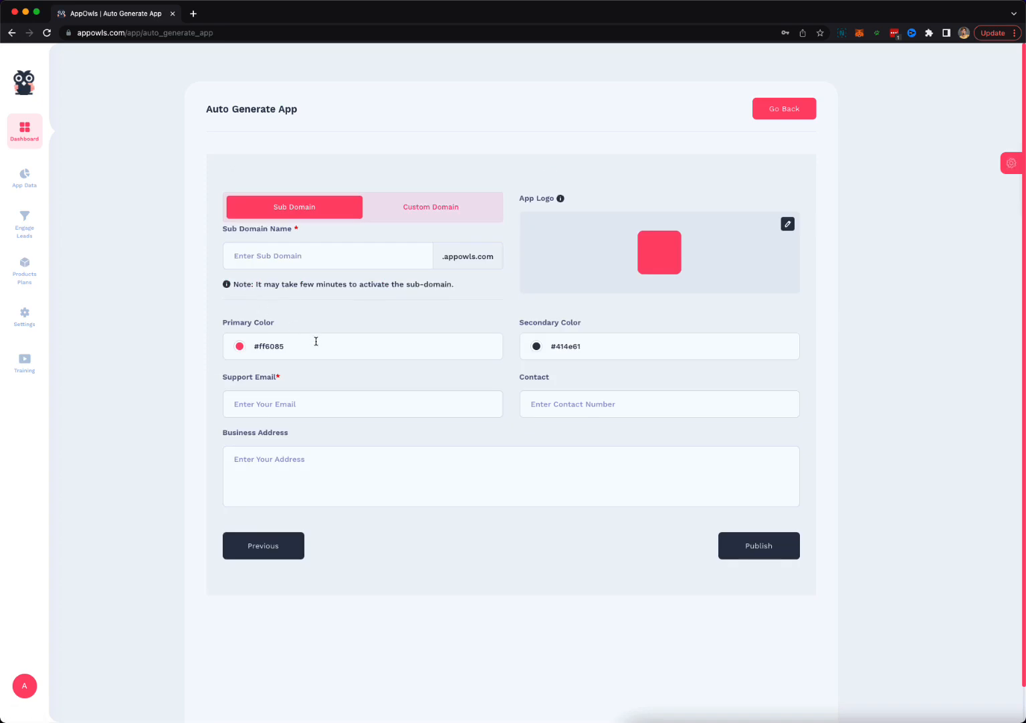
left_click(378, 261)
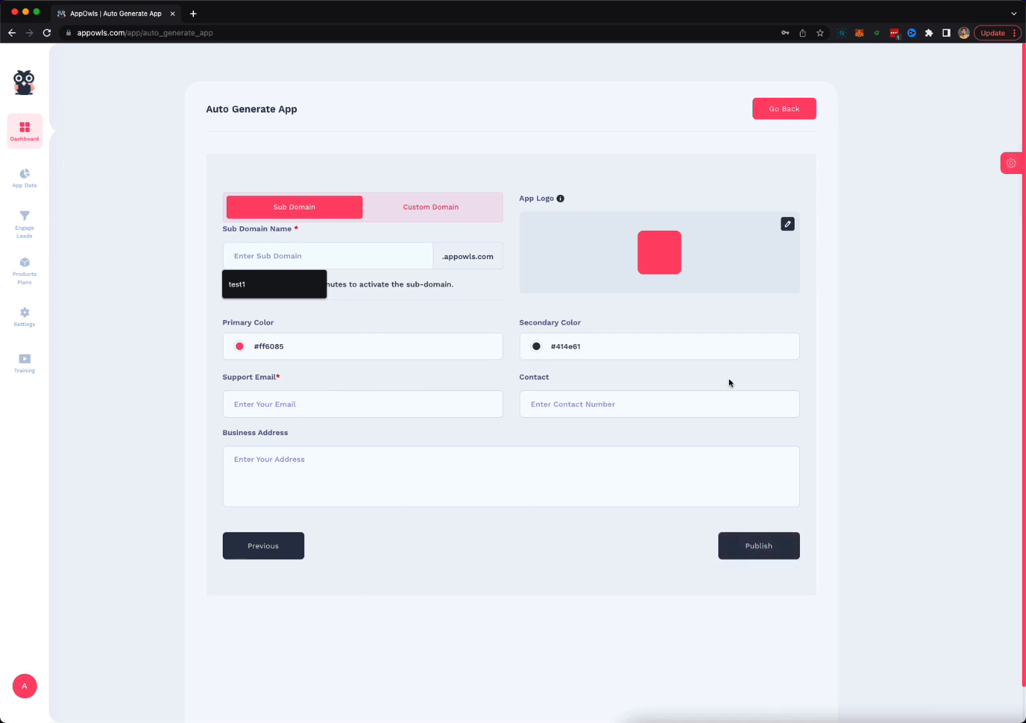
left_click(24, 90)
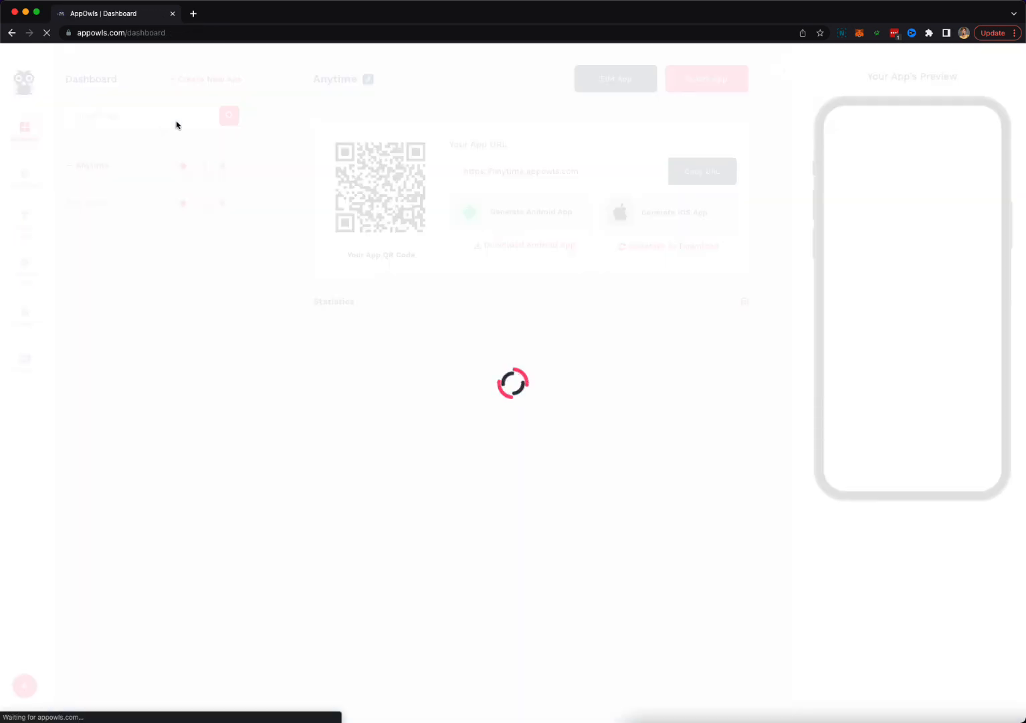
Start creating a new app manually and select the Bread Shops template
mouse_move(194, 85)
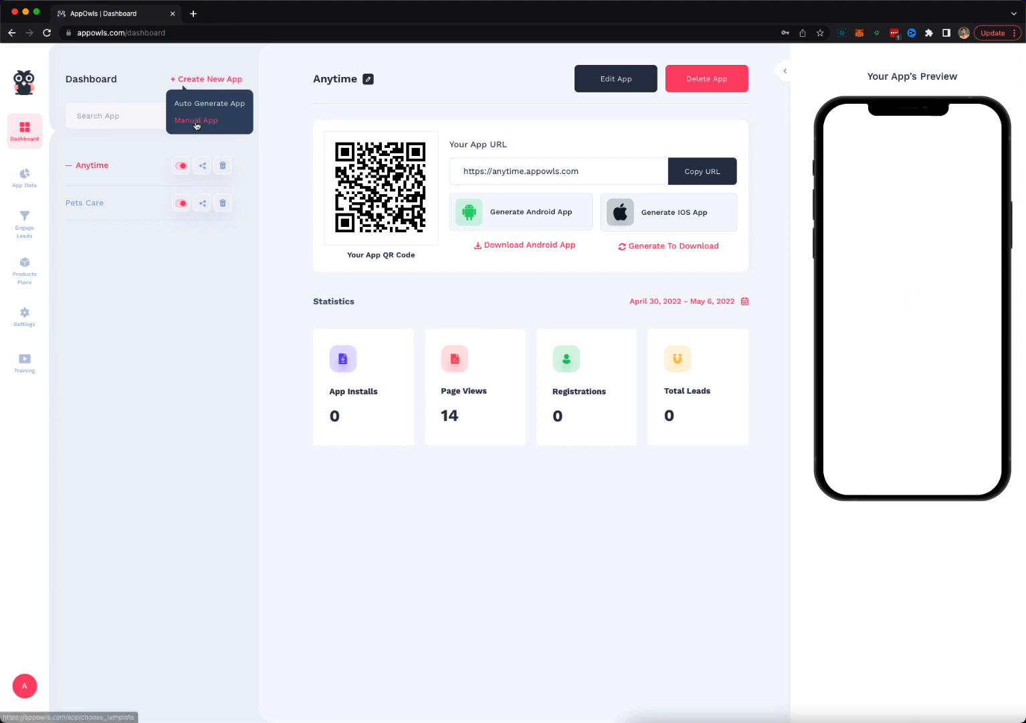
left_click(196, 123)
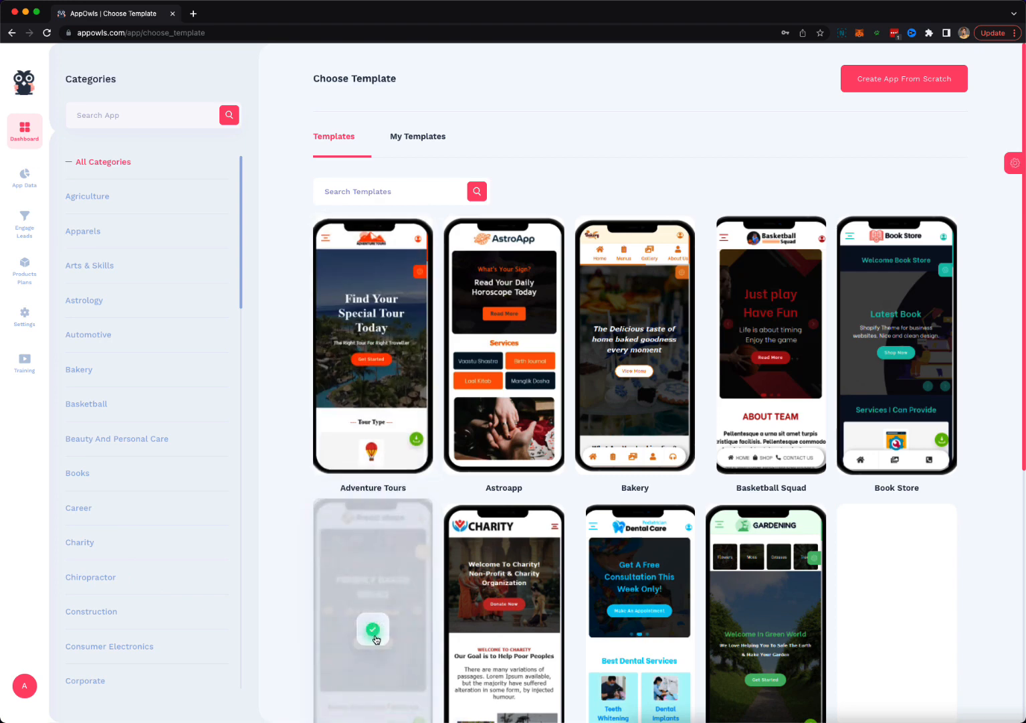
left_click(373, 631)
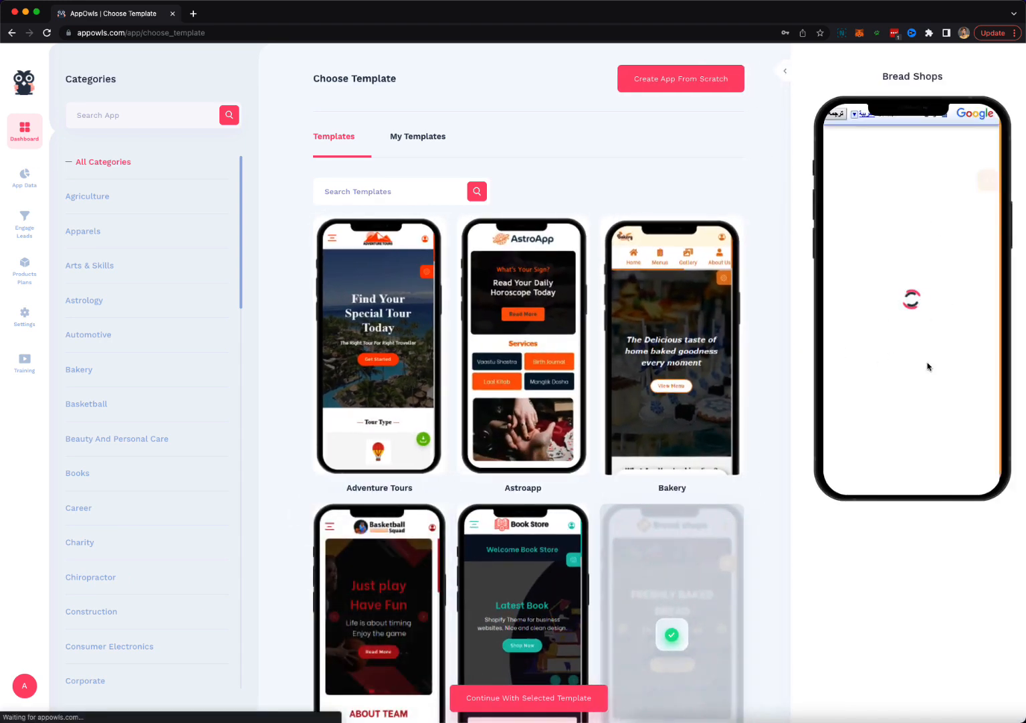
Preview the Bread Shops template's home page and navigation menu, and continue with this template into the app editor
scroll(916, 321, "down", 10)
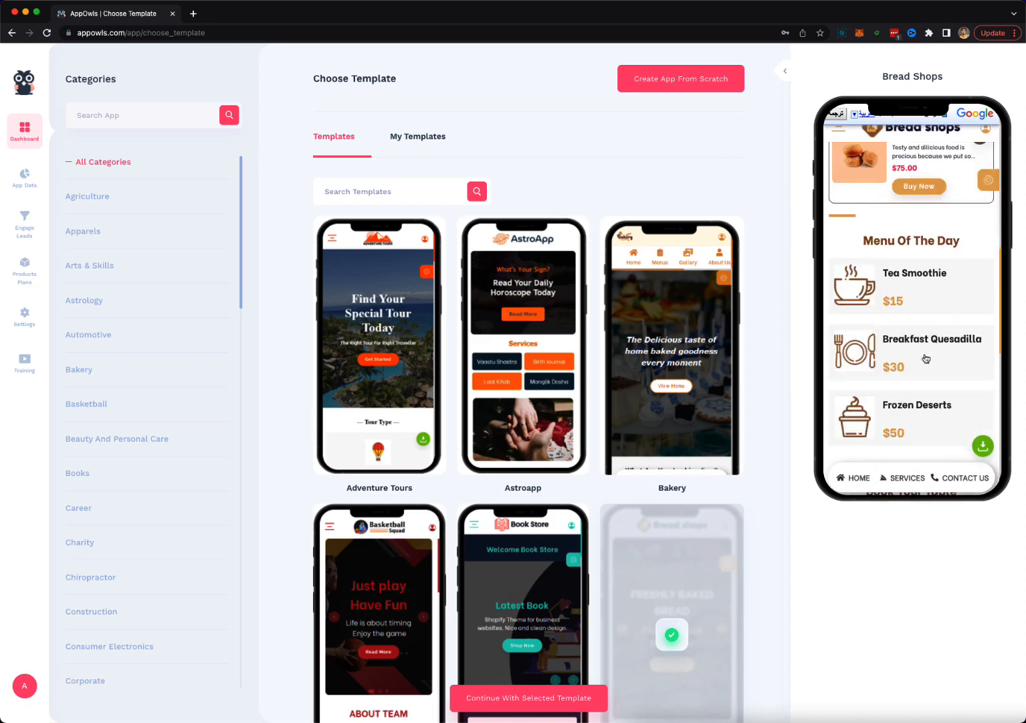
scroll(926, 357, "down", 3)
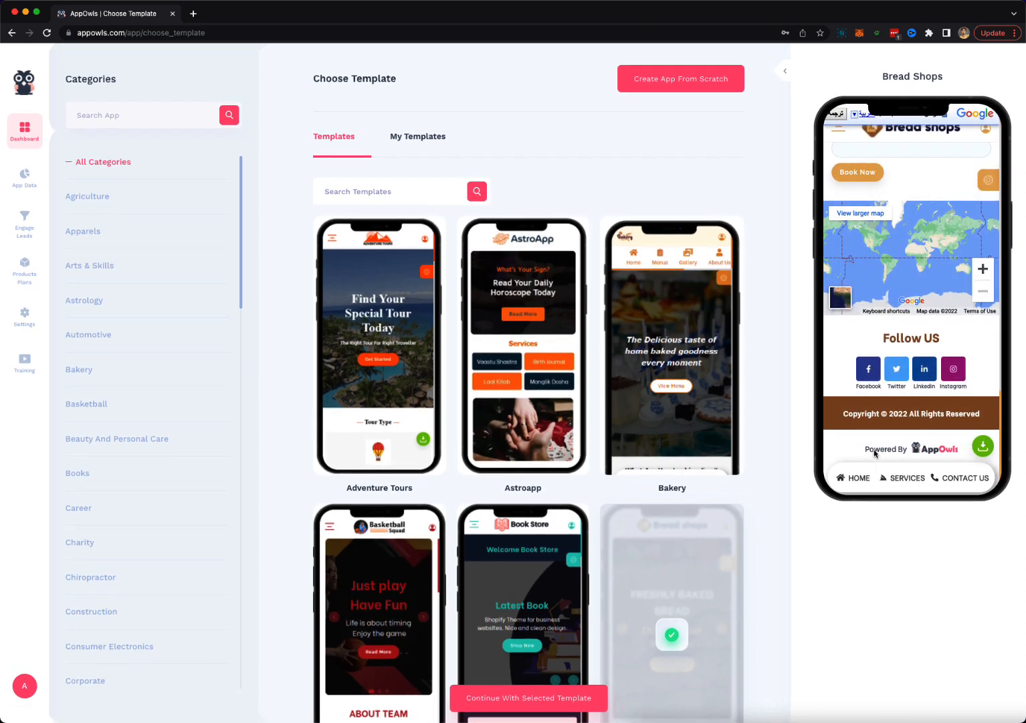
scroll(912, 423, "up", 5)
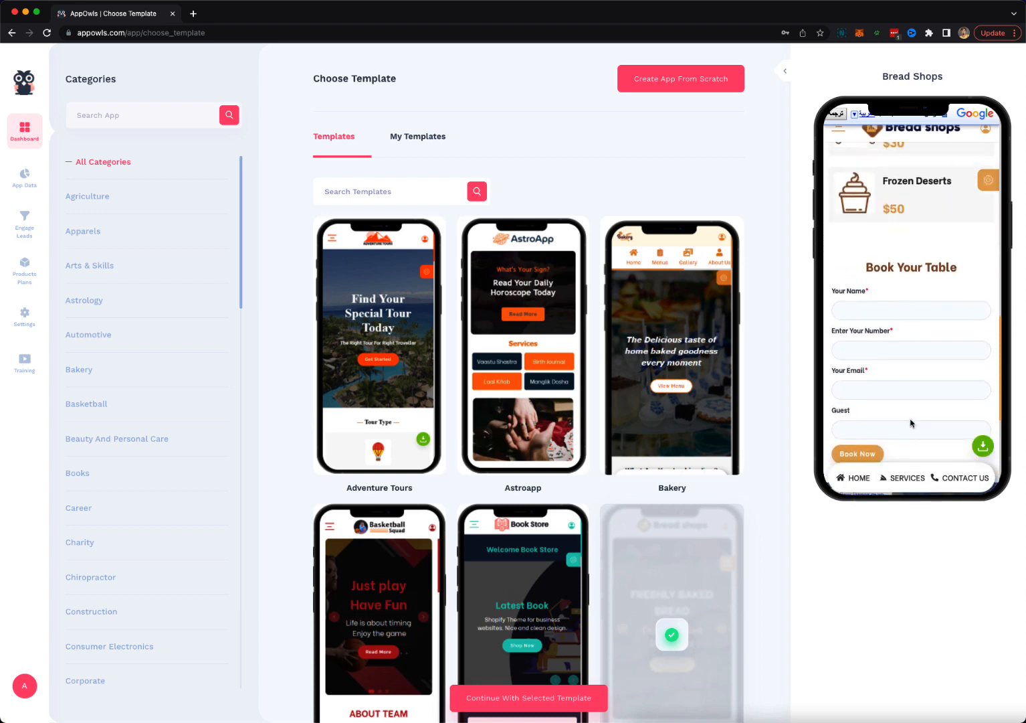
scroll(890, 441, "up", 10)
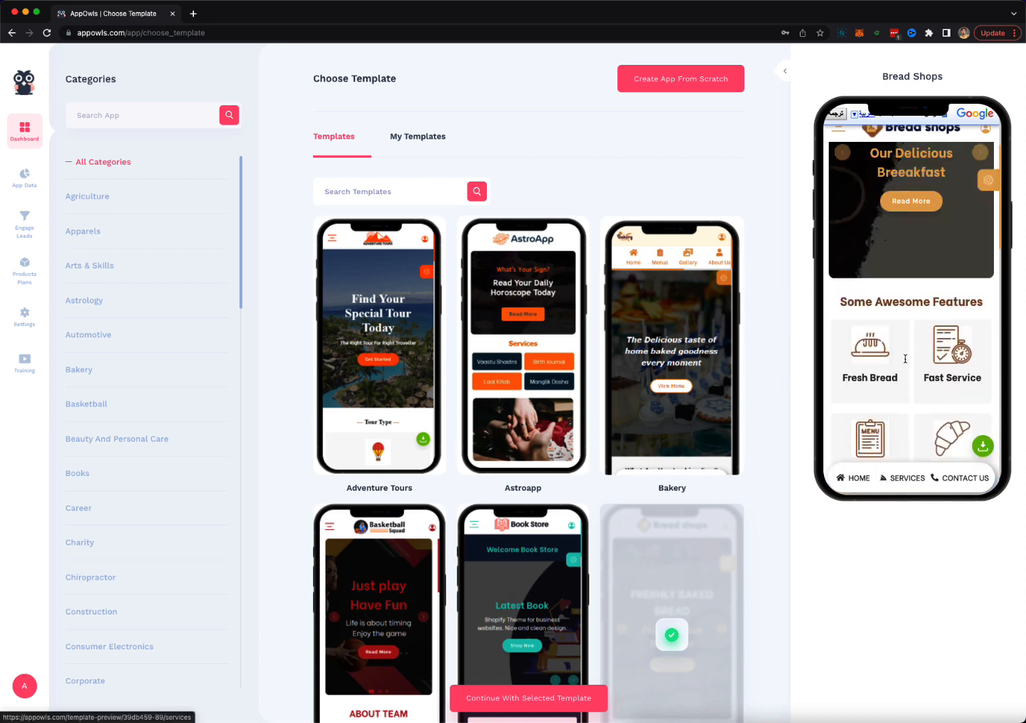
left_click(837, 131)
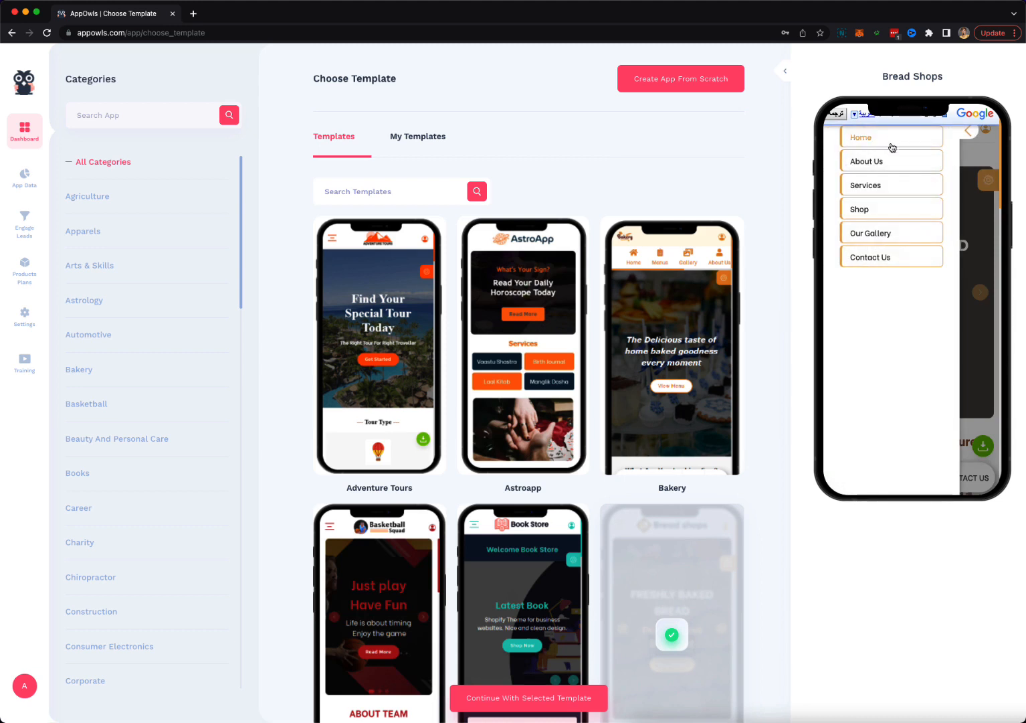
left_click(970, 132)
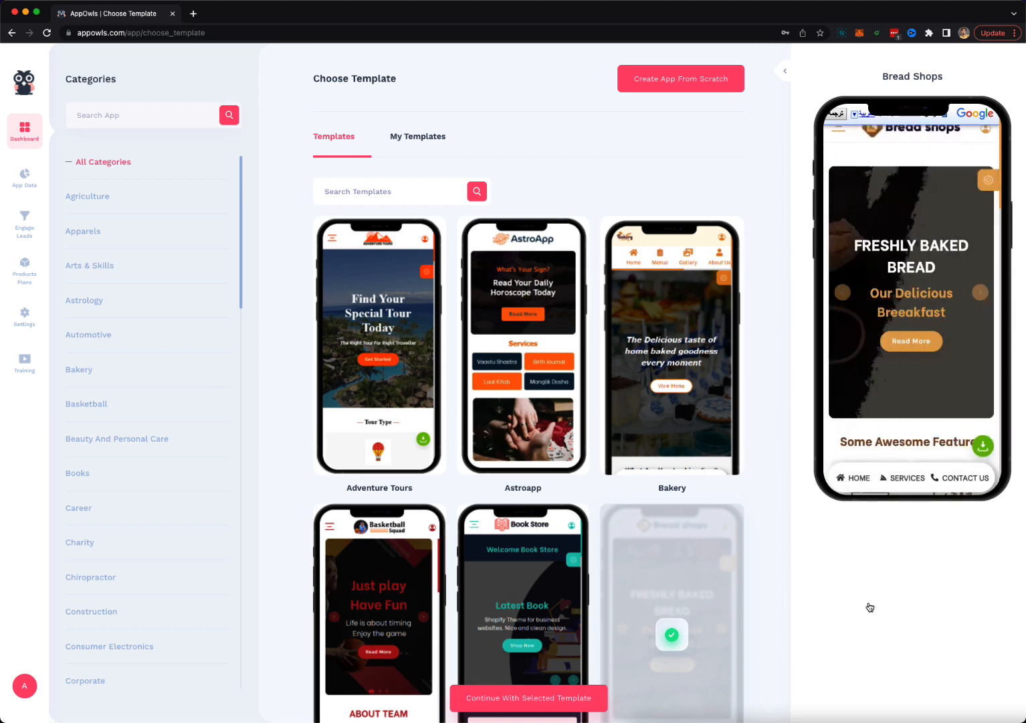
left_click(512, 698)
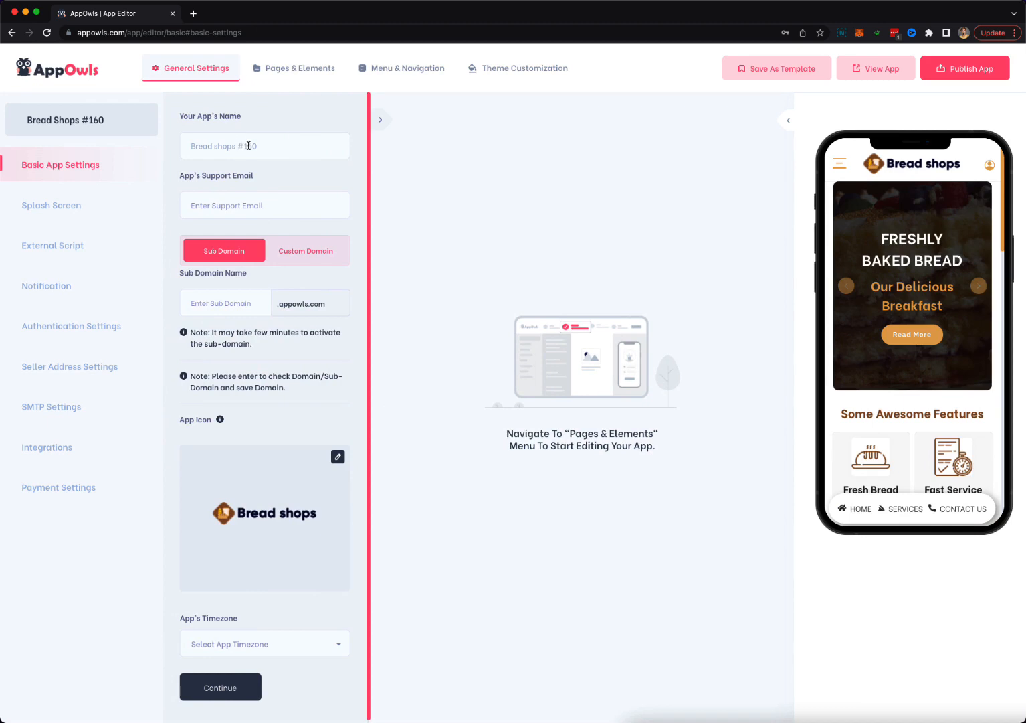
Examine the basic app settings, including the support email field and the available app timezones
left_click(253, 207)
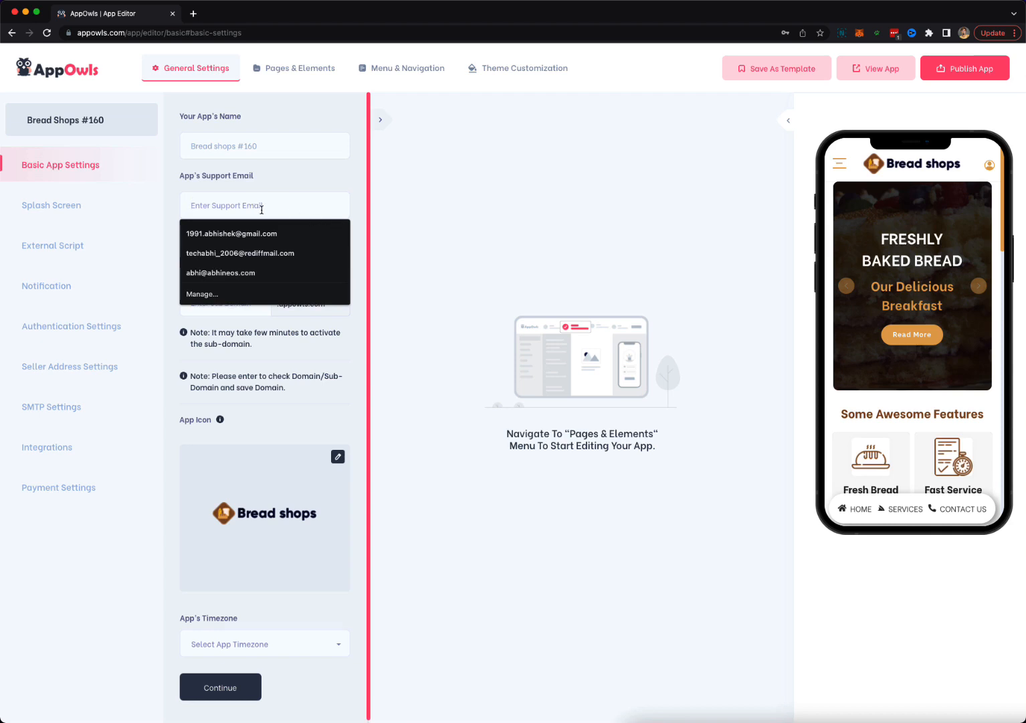
left_click(467, 258)
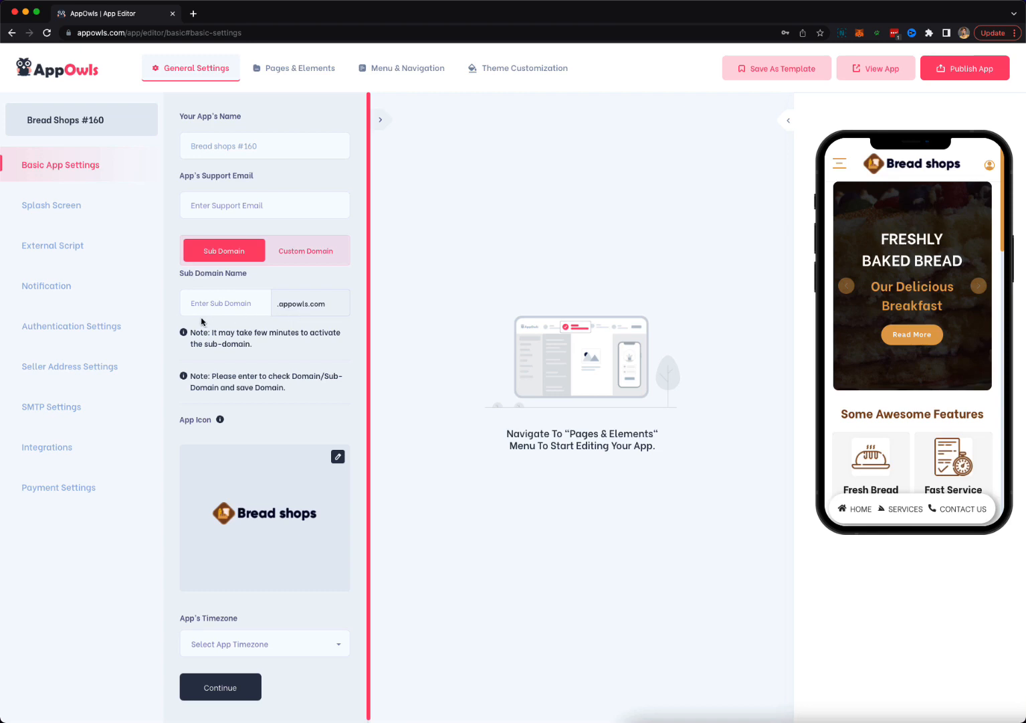
scroll(214, 415, "down", 1)
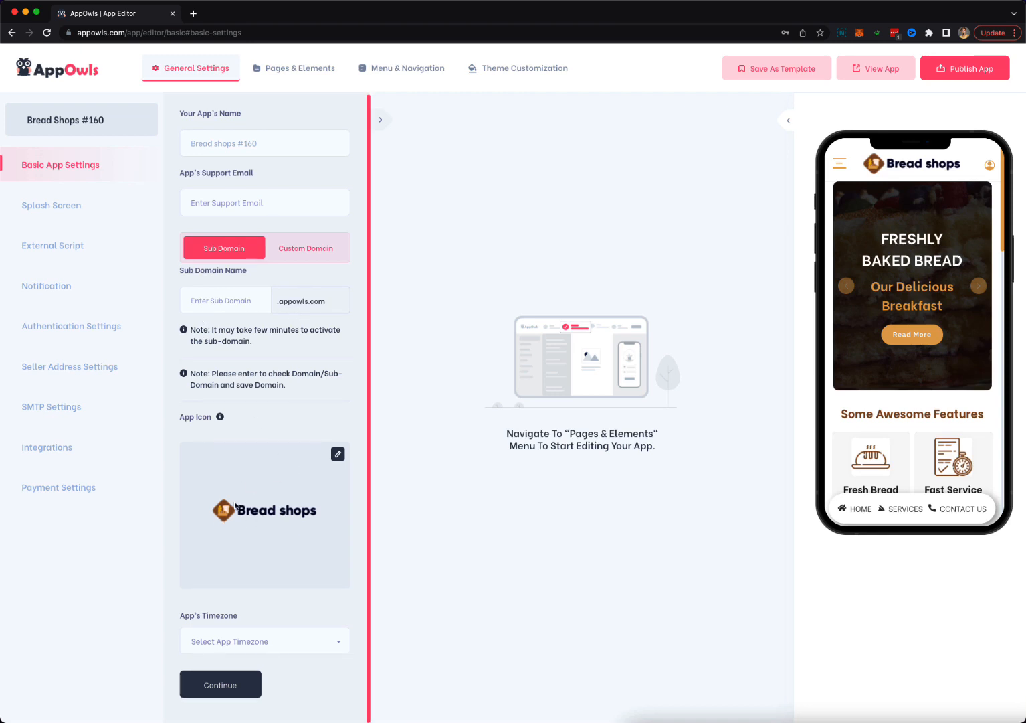
left_click(263, 637)
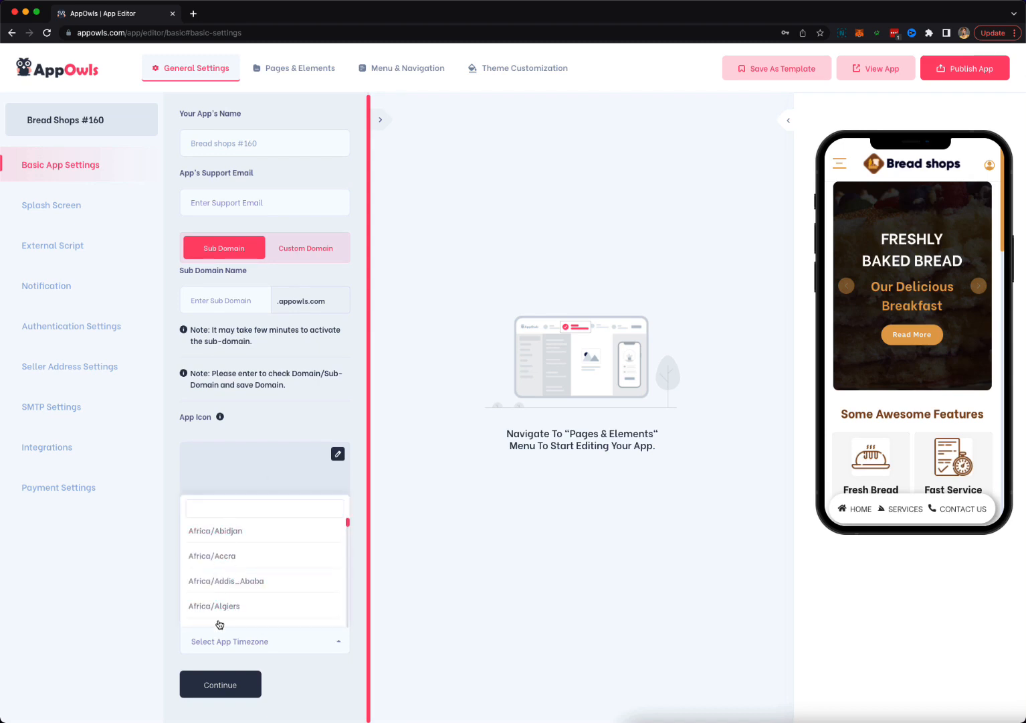
left_click(140, 628)
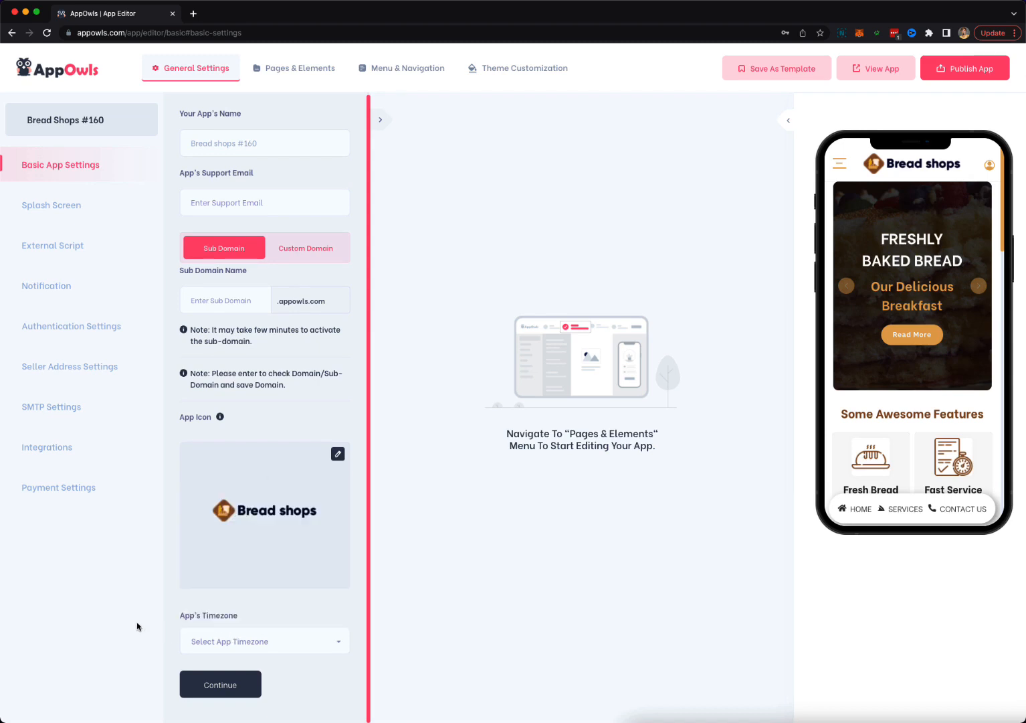
Open the splash screen settings and try yellow, green and blue as solid background colours
left_click(58, 216)
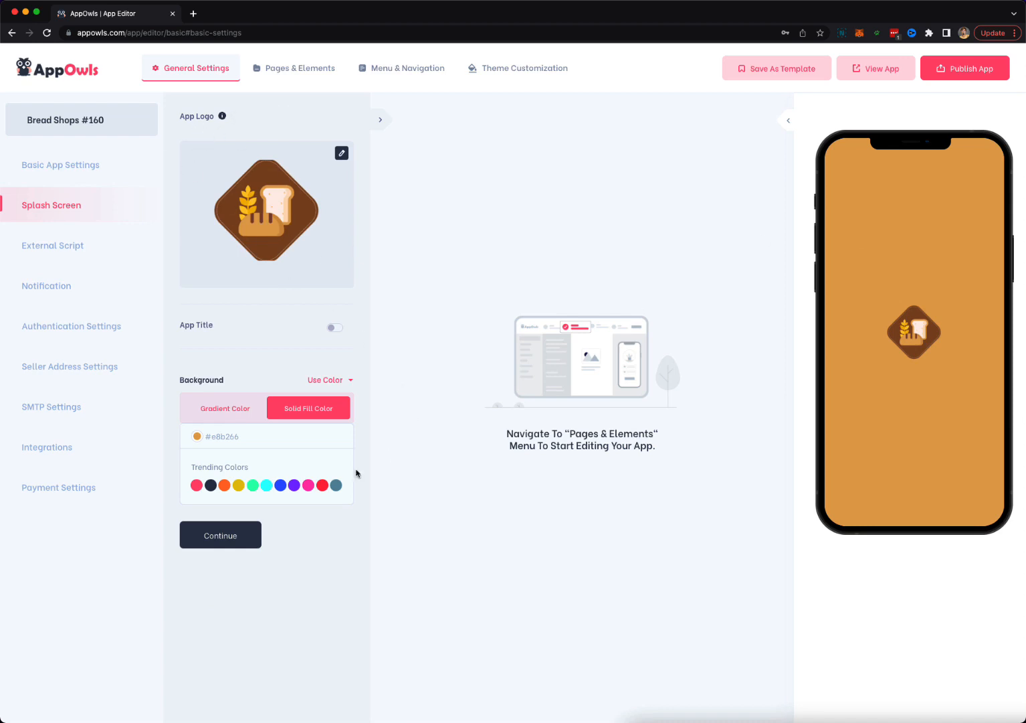
left_click(238, 485)
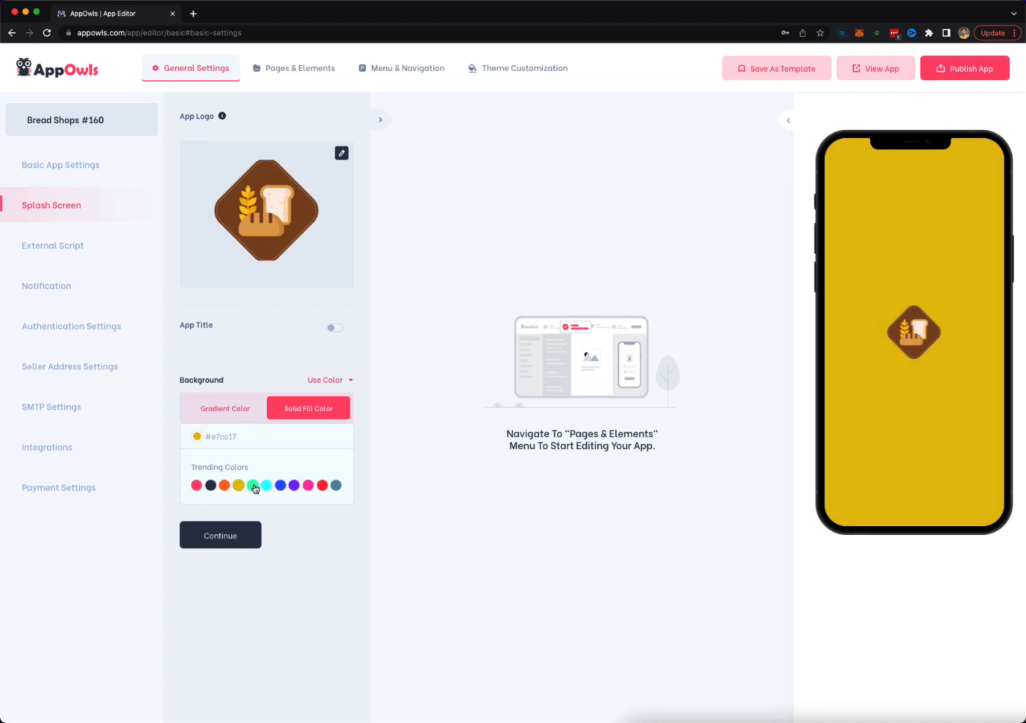
left_click(252, 484)
left_click(280, 485)
Change the splash screen background to a radial gradient using the preset colours #a8edea and #fed6e3
left_click(227, 412)
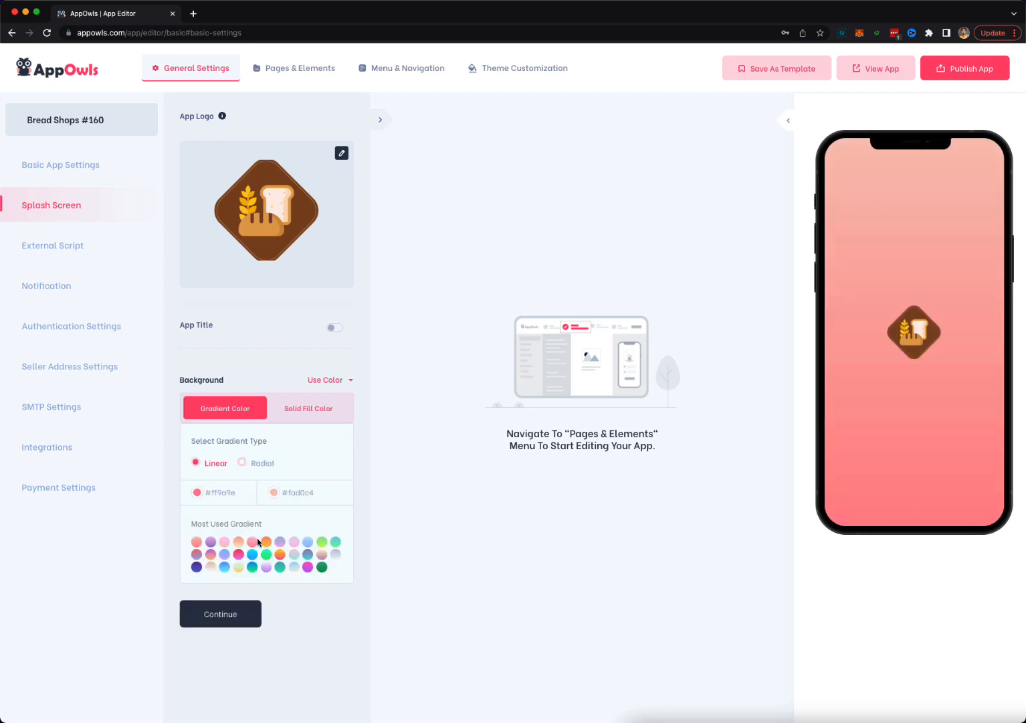
left_click(266, 543)
left_click(293, 566)
left_click(268, 566)
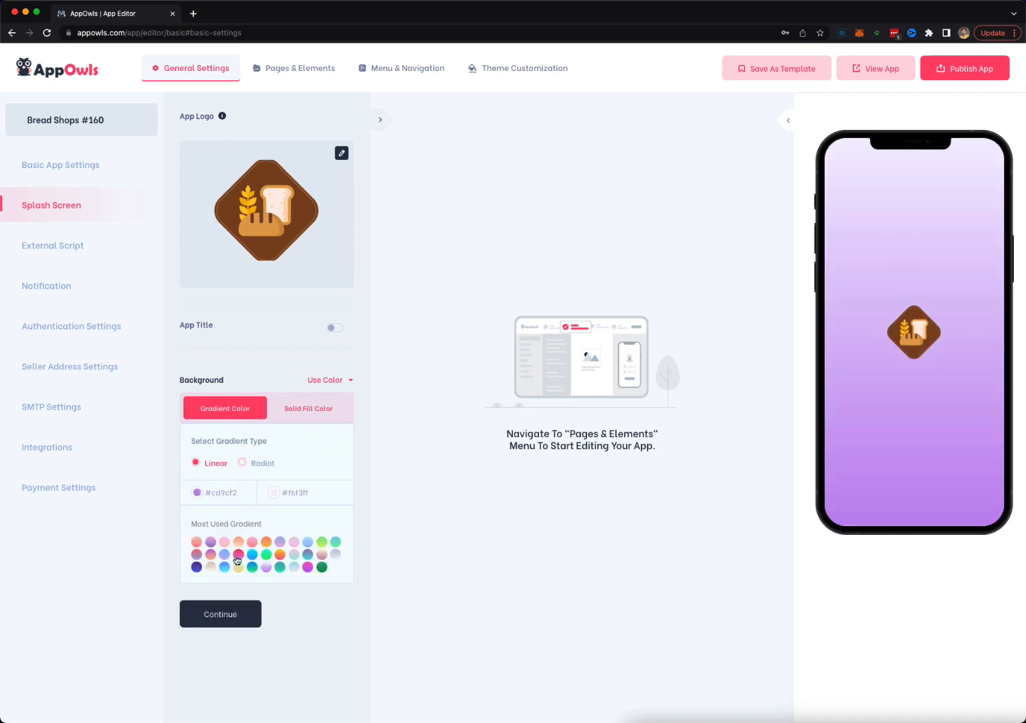
left_click(238, 554)
left_click(242, 462)
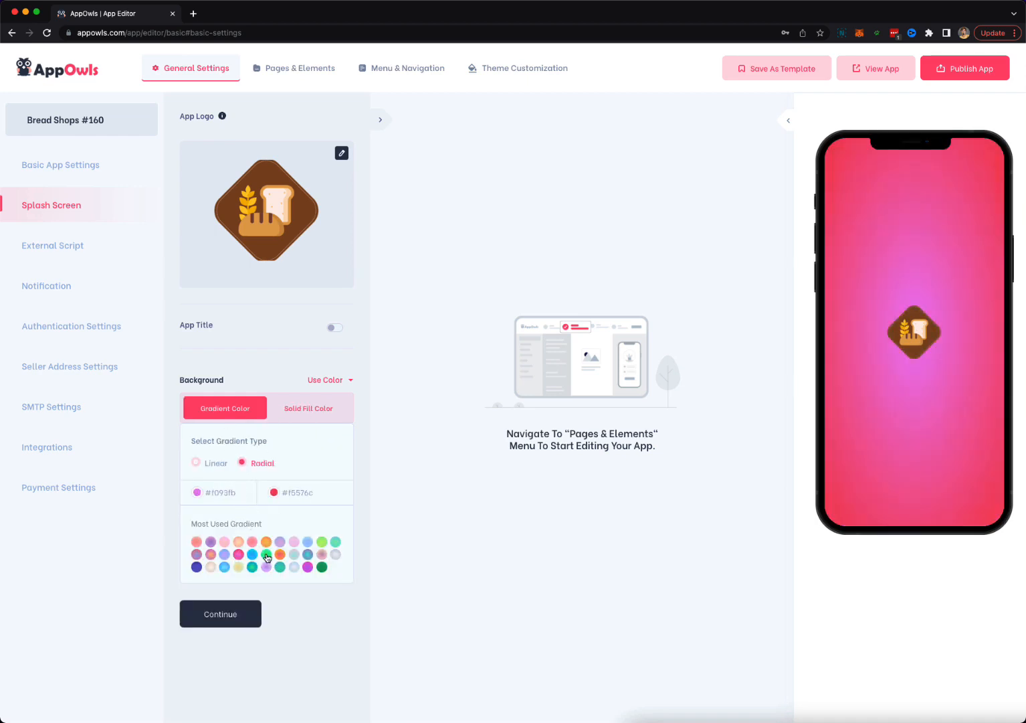
left_click(295, 555)
left_click(295, 555)
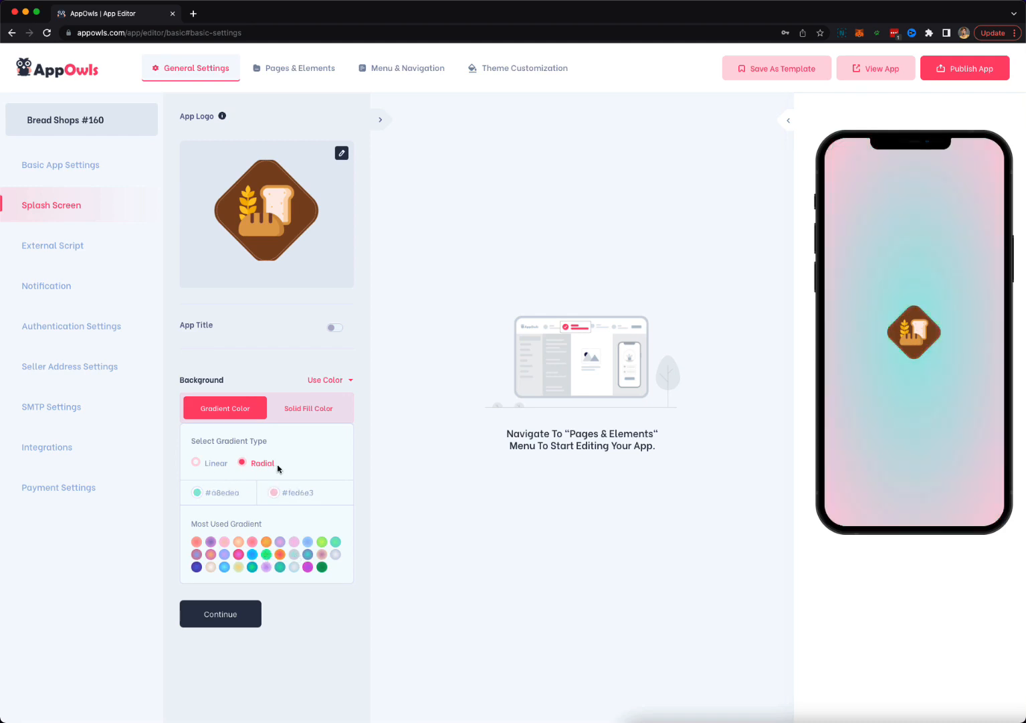
Look over the external script and notification settings, switching Cookie Consent on and off and the installation bar off and on
left_click(66, 245)
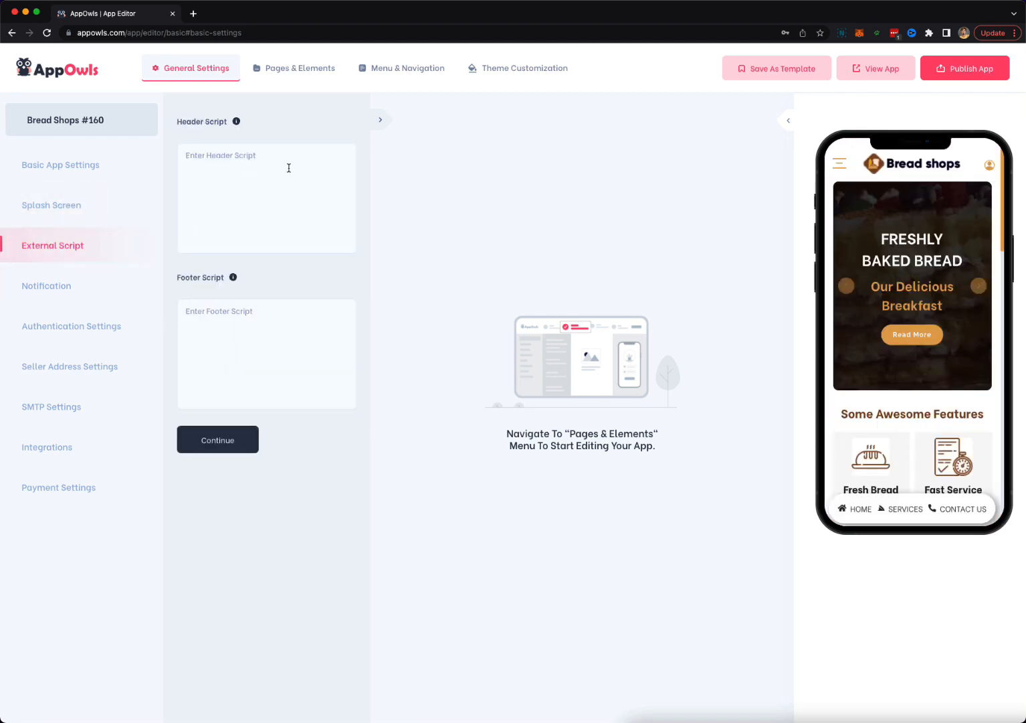
left_click(70, 294)
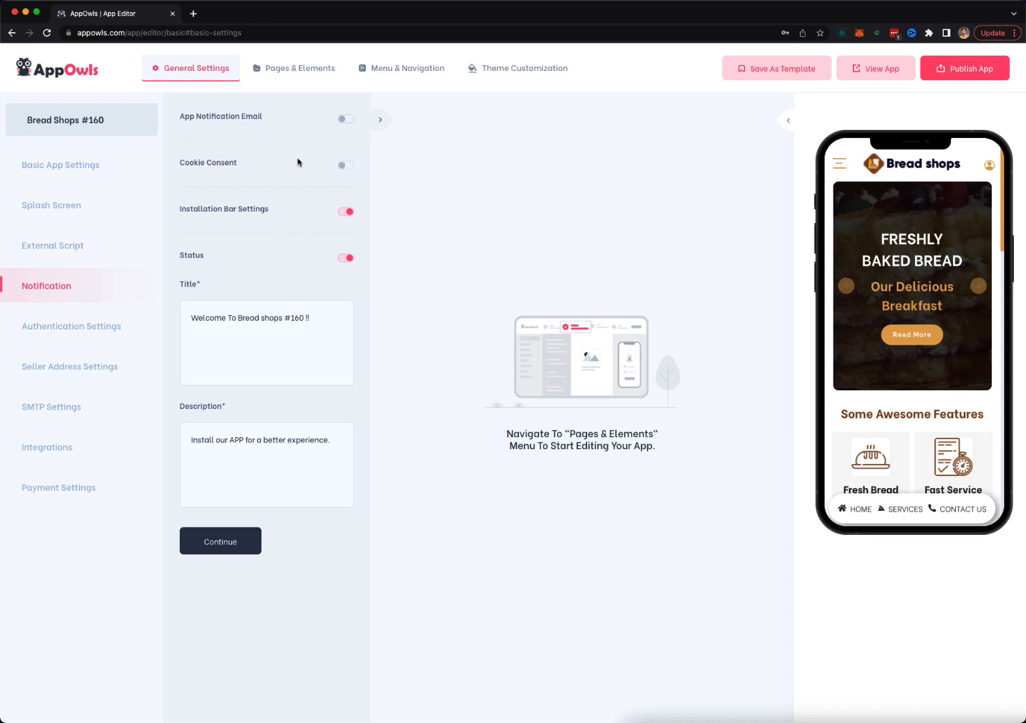
left_click(344, 166)
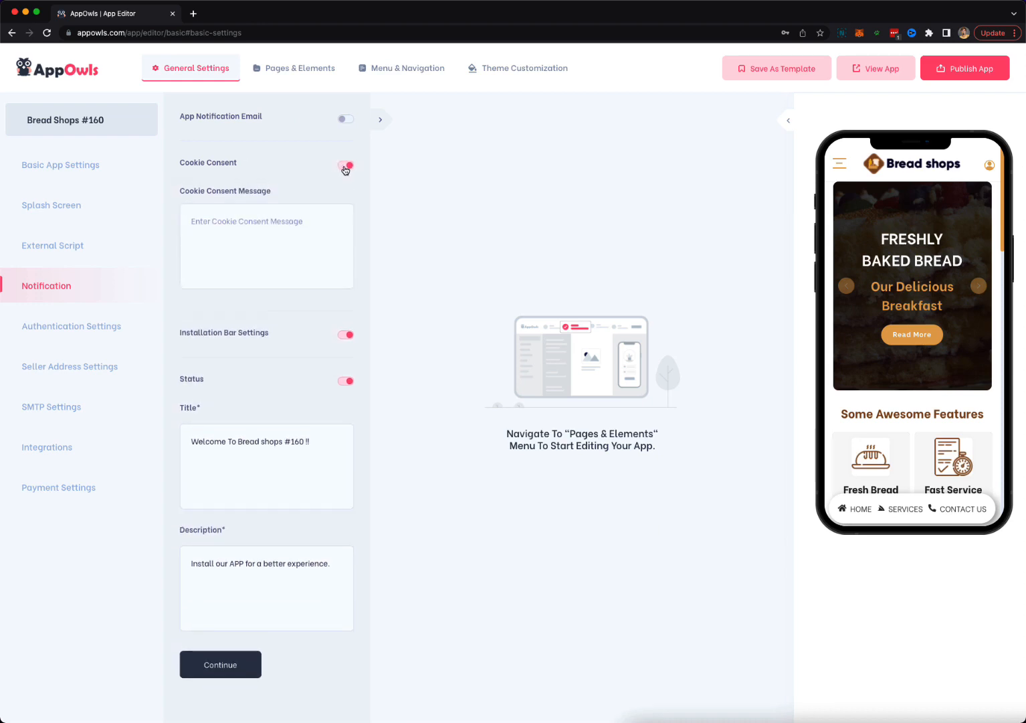
left_click(345, 165)
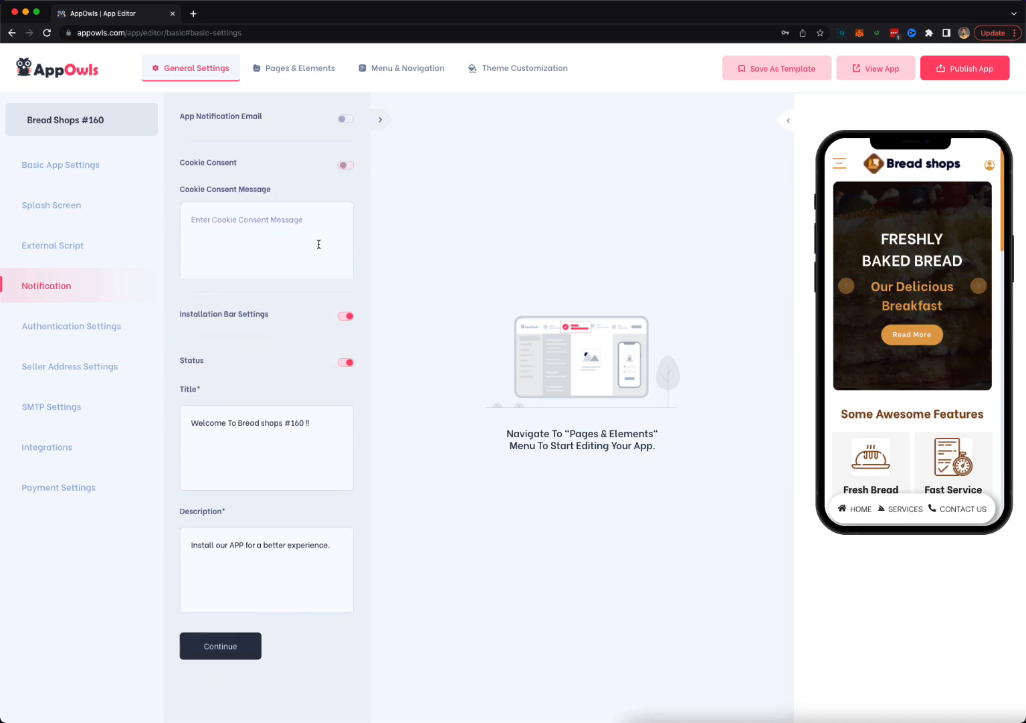
left_click(347, 208)
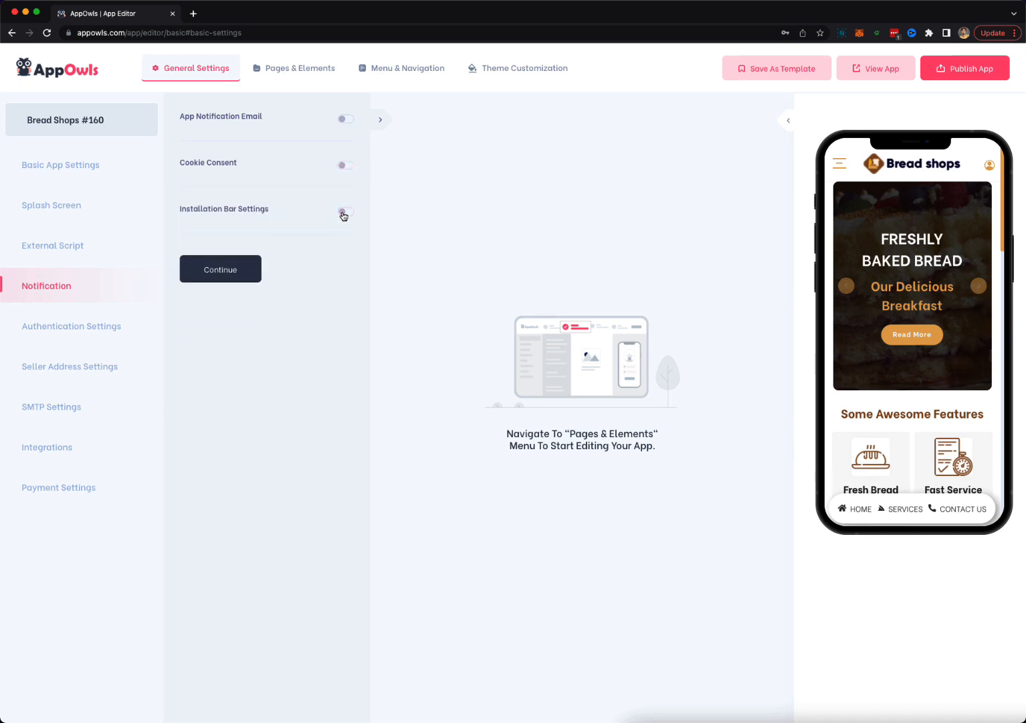
left_click(345, 211)
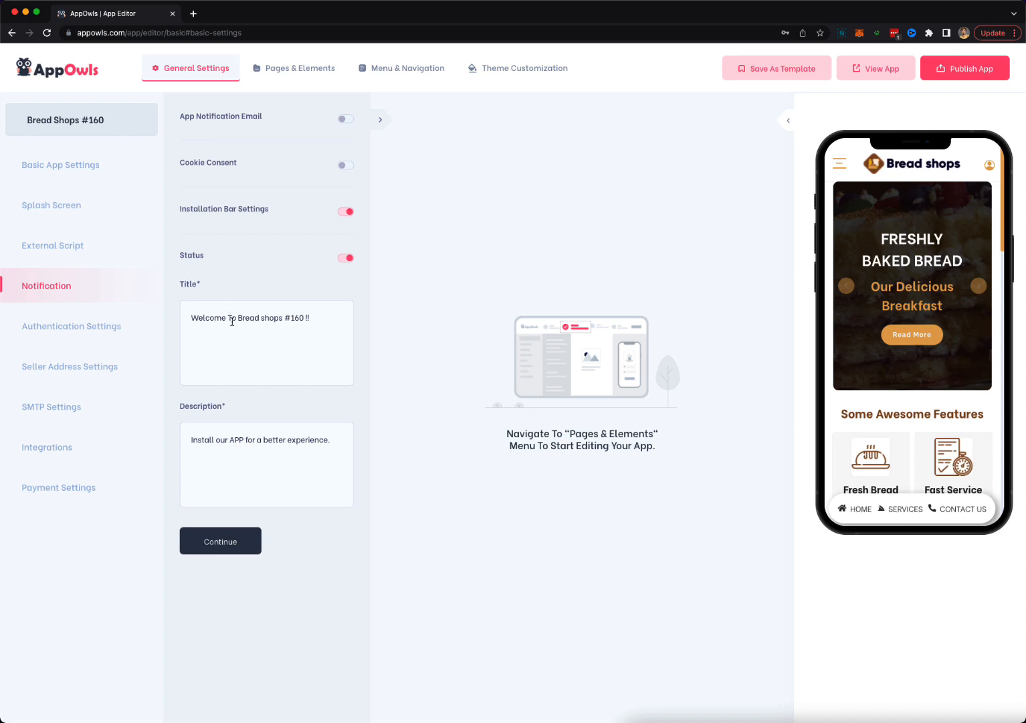
Enable email verification in the authentication settings and continue to the seller address settings
left_click(87, 337)
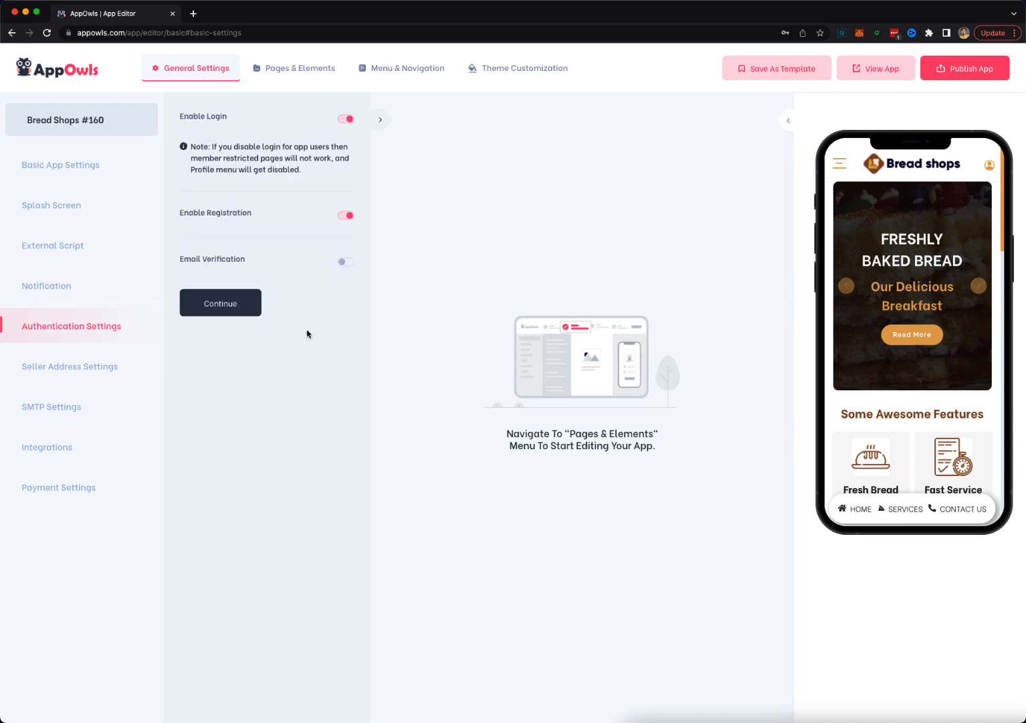
left_click(344, 266)
left_click(213, 294)
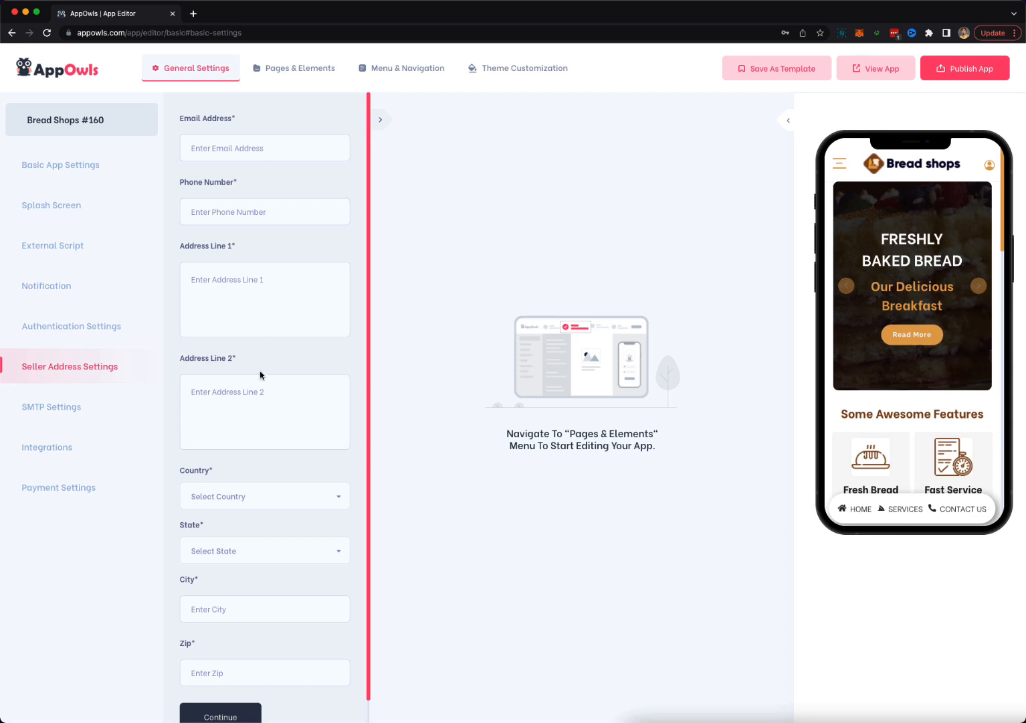
Look over the seller address, SMTP, integrations and payment settings, switching Shipping Charges on and off again
scroll(259, 370, "down", 1)
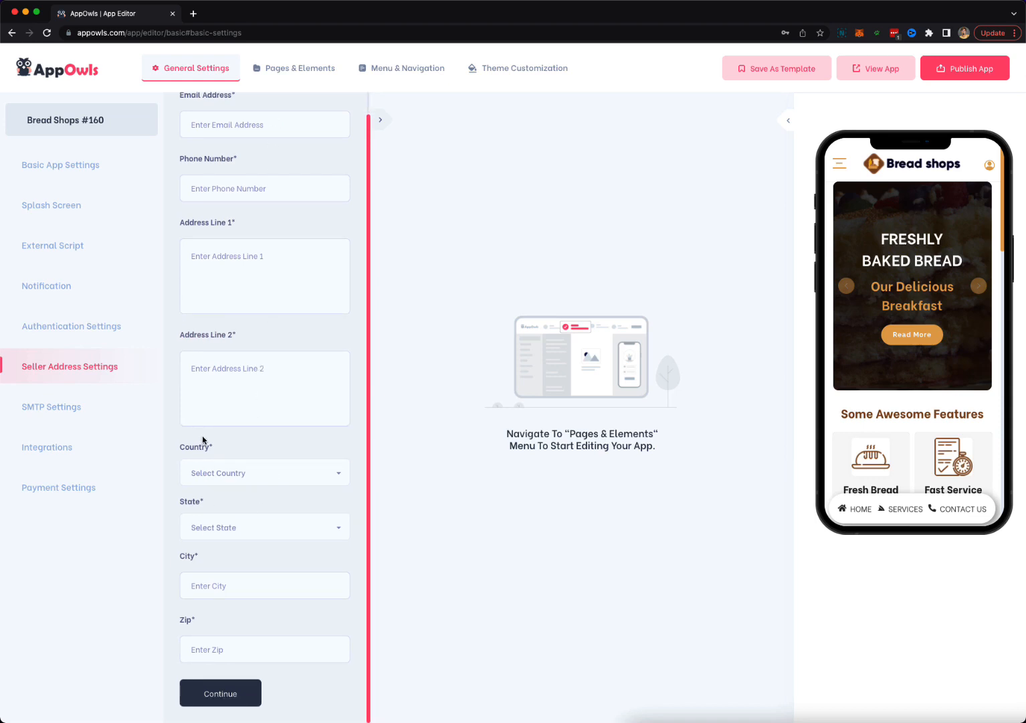
left_click(51, 415)
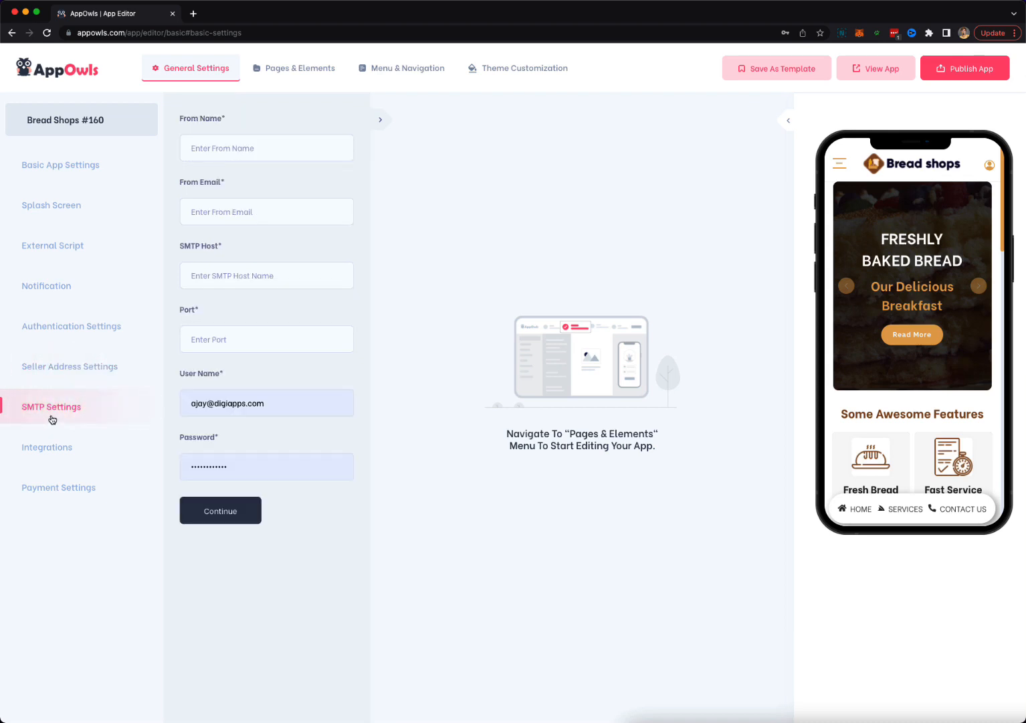
left_click(60, 447)
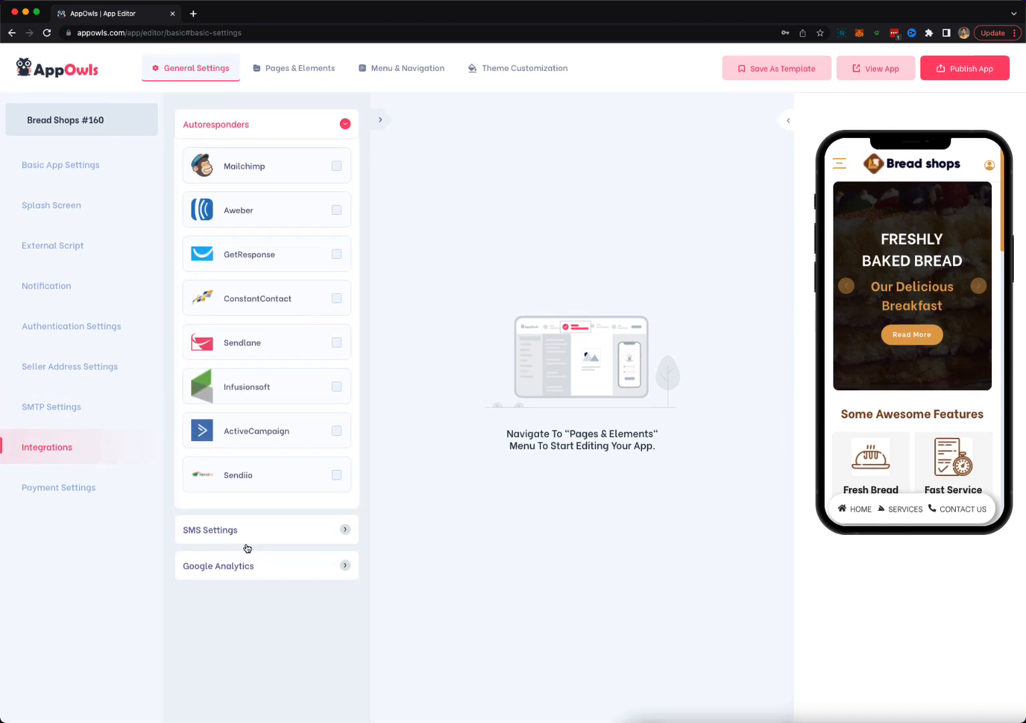
left_click(57, 490)
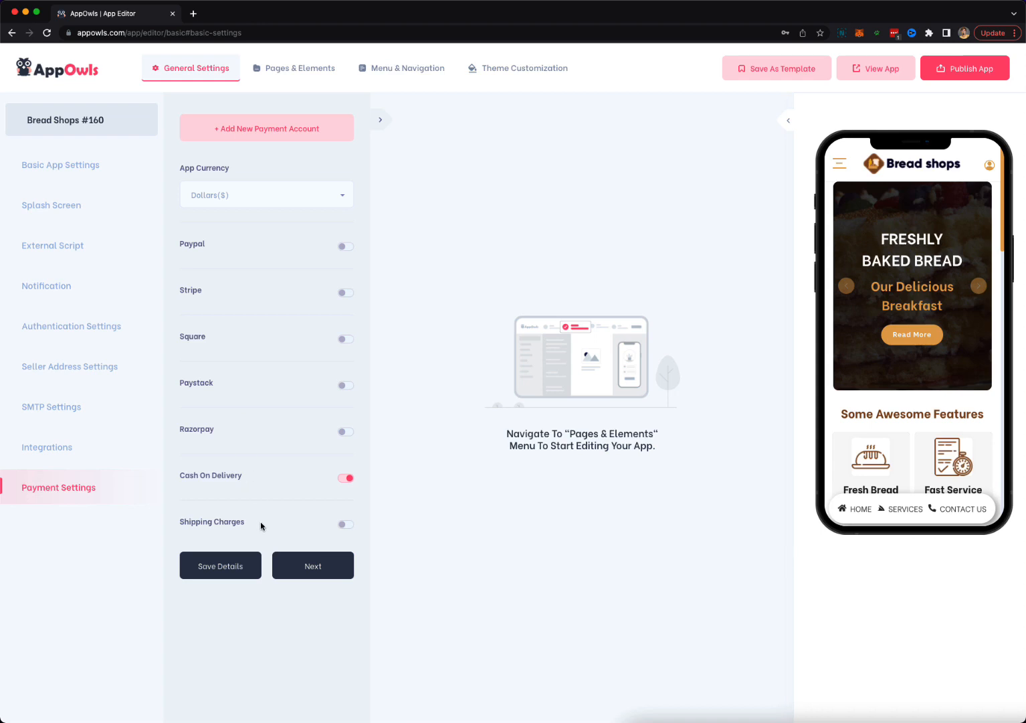
left_click(345, 526)
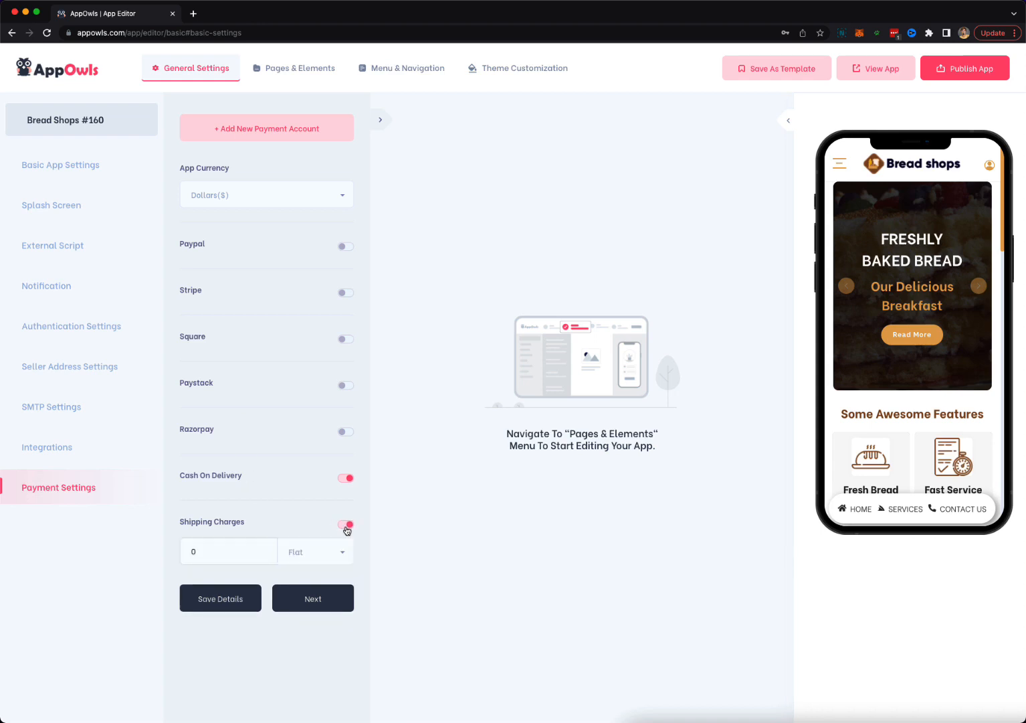
left_click(346, 527)
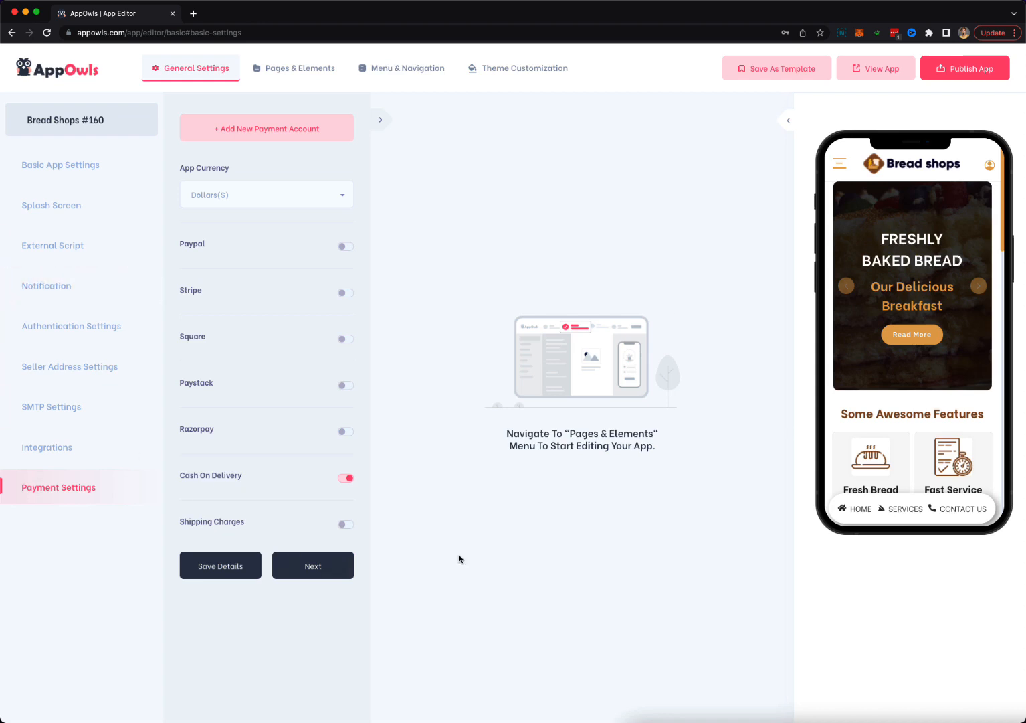
Look through the home page in the phone preview and open and close the app's side menu
scroll(1005, 366, "down", 12)
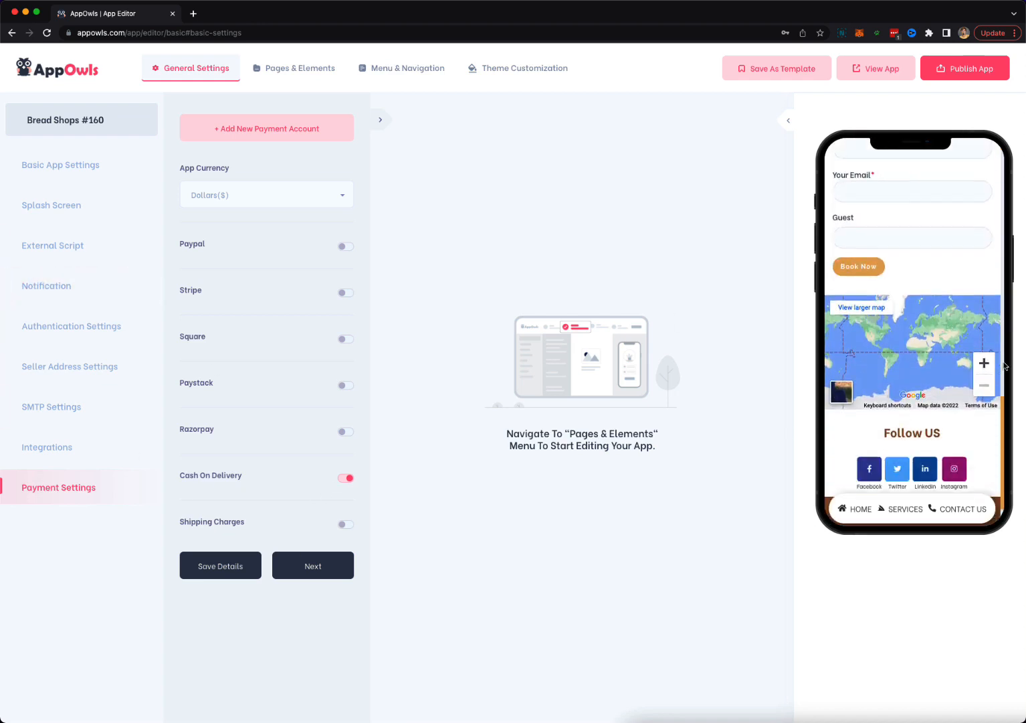
scroll(937, 334, "up", 13)
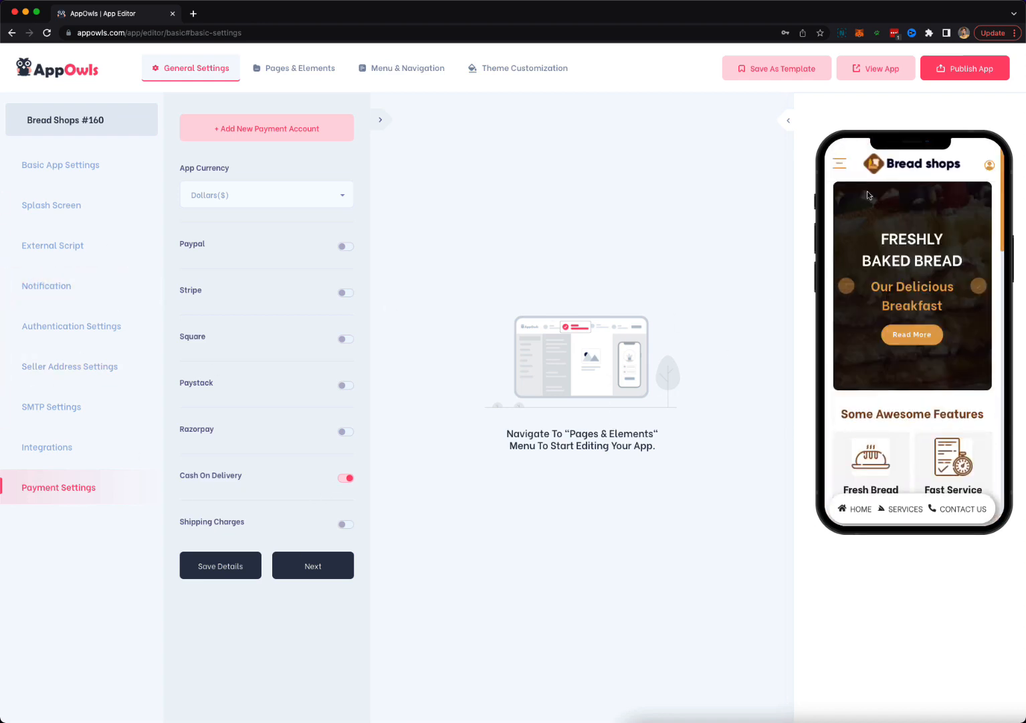
left_click(839, 164)
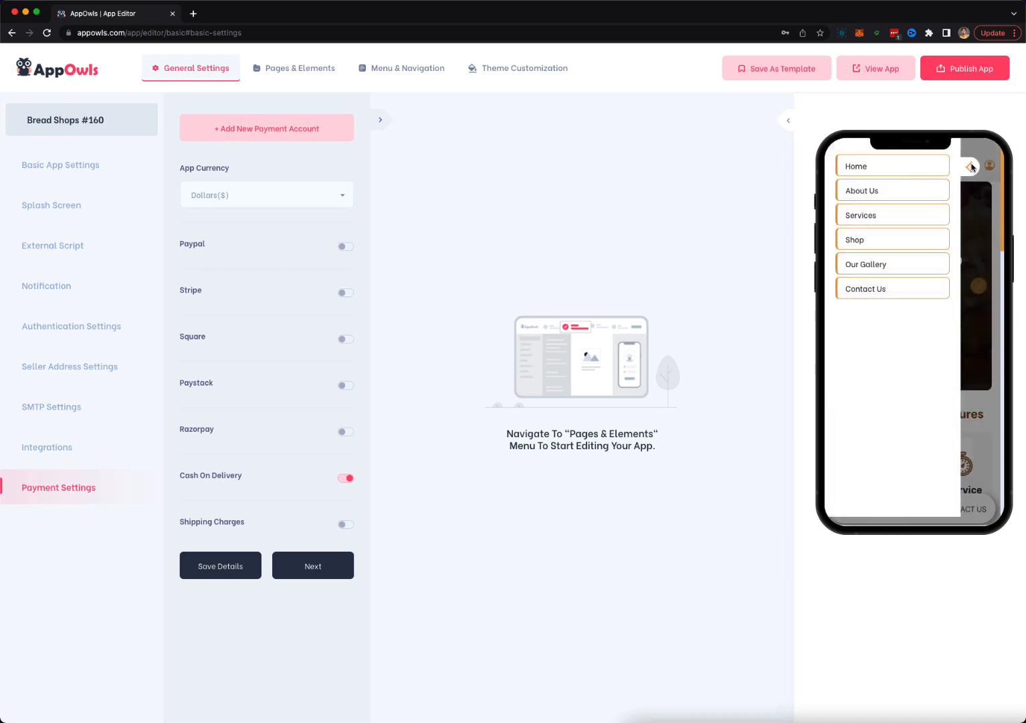
left_click(972, 167)
Open the pages and elements editor and look over the page list and the Home page's content
left_click(303, 69)
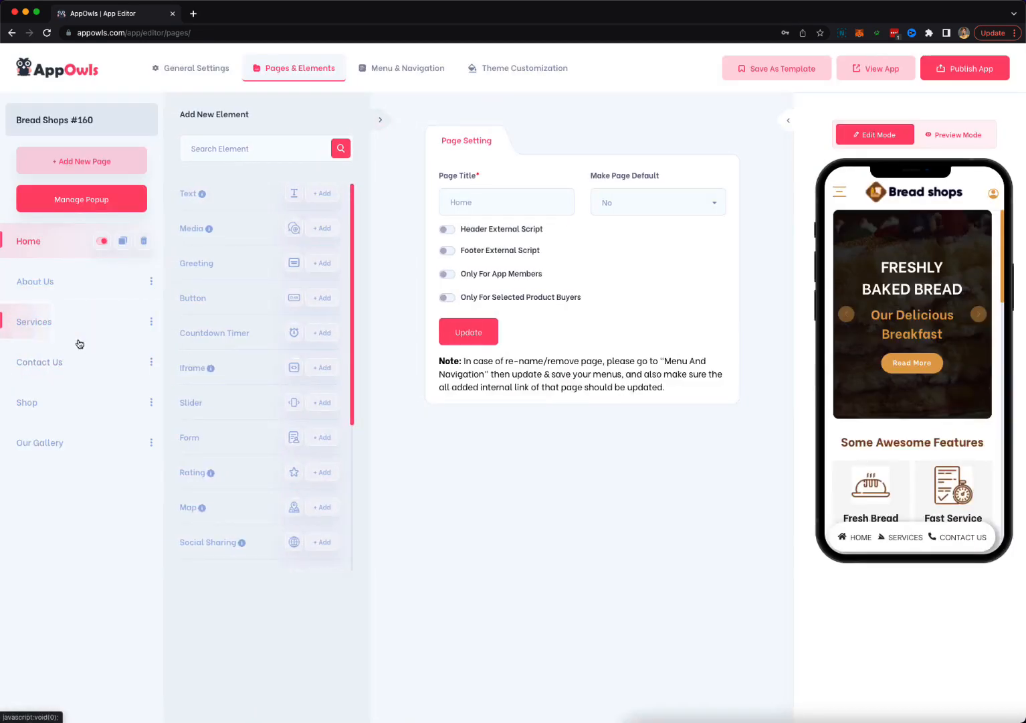
scroll(43, 332, "down", 3)
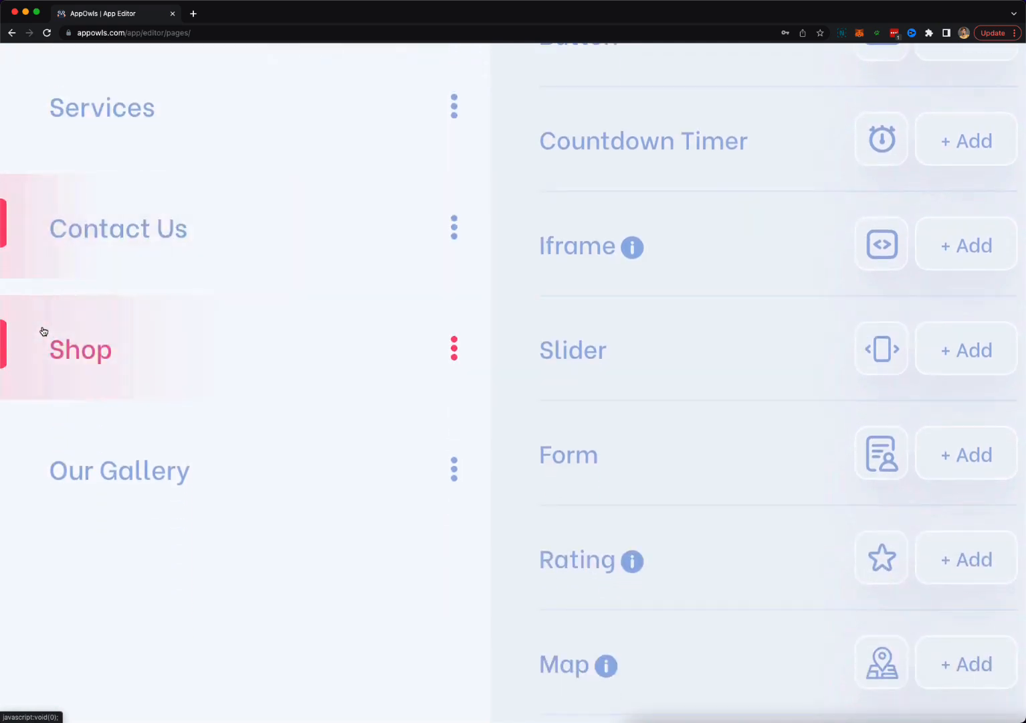
scroll(43, 332, "up", 3)
scroll(44, 331, "down", 5)
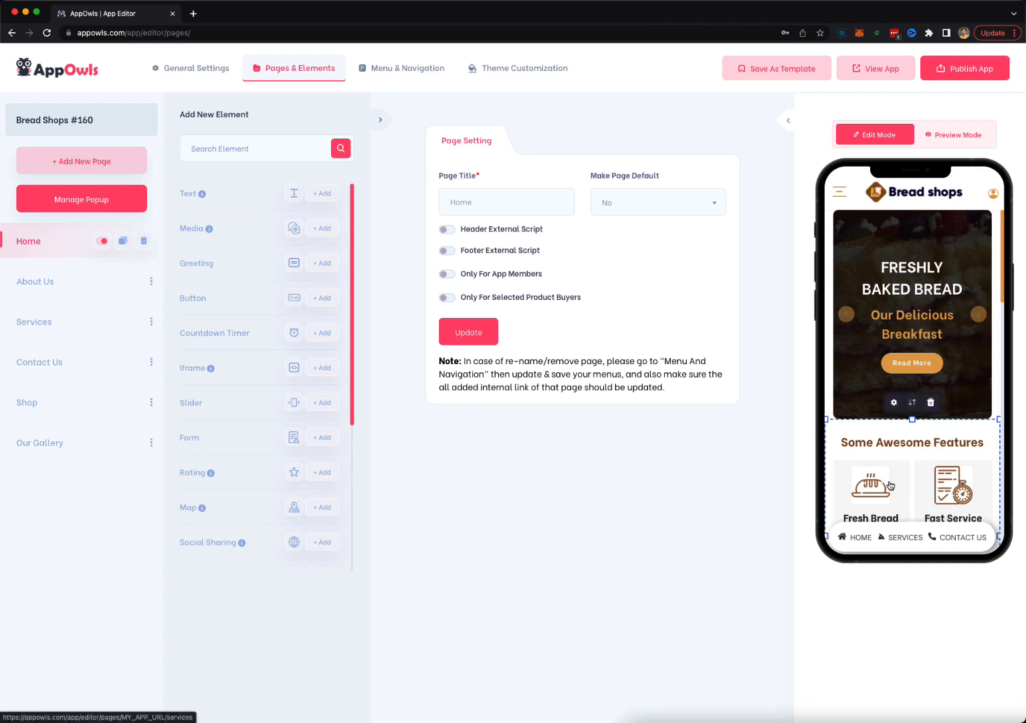
scroll(916, 402, "down", 2)
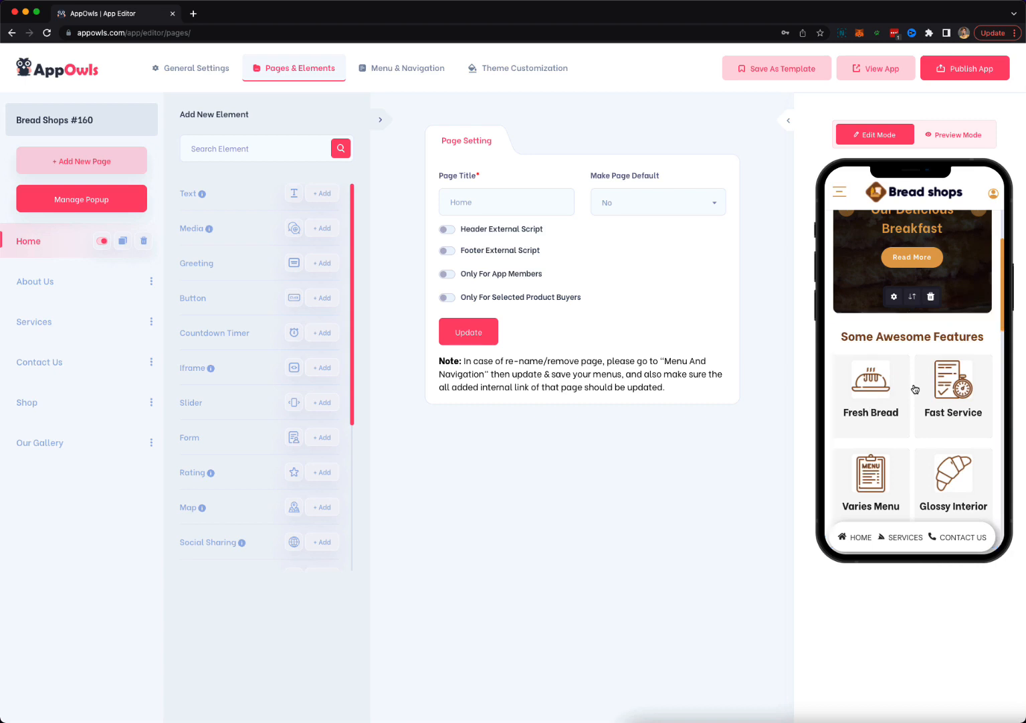
Open the Some Awesome Features list for editing and examine the Fresh Bread item's image and link options
left_click(894, 299)
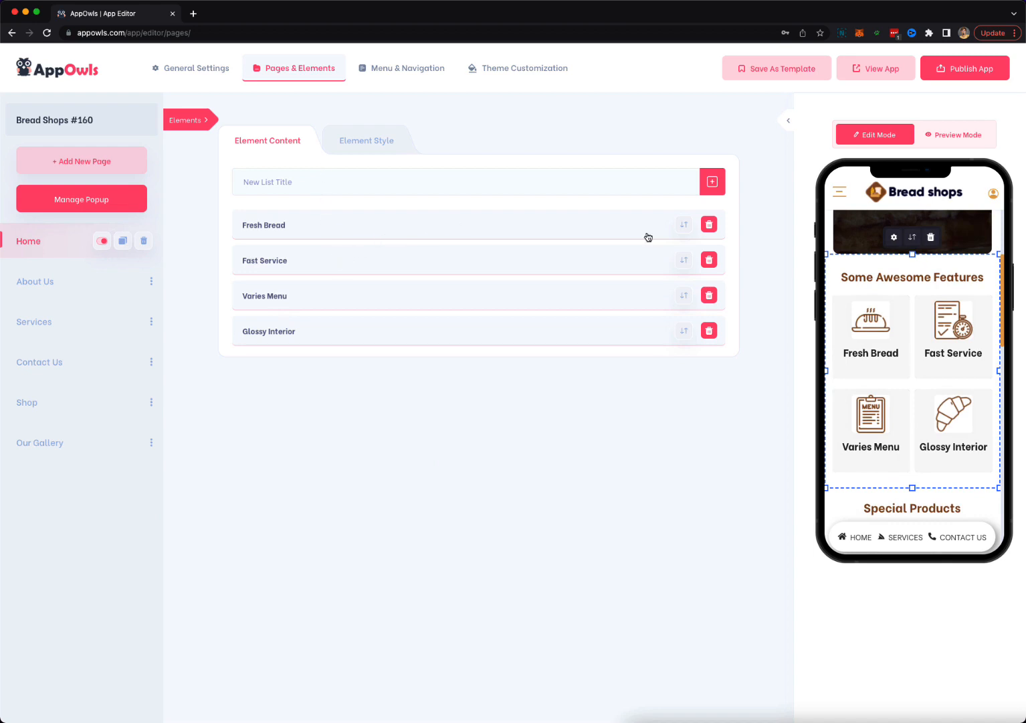
left_click(581, 226)
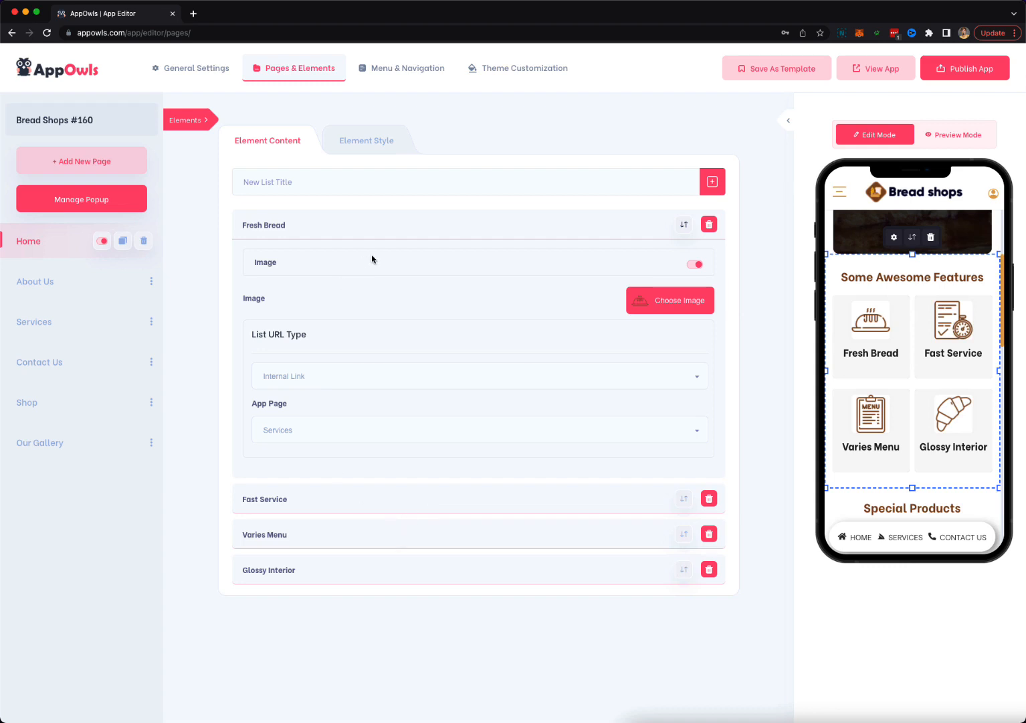
left_click(492, 232)
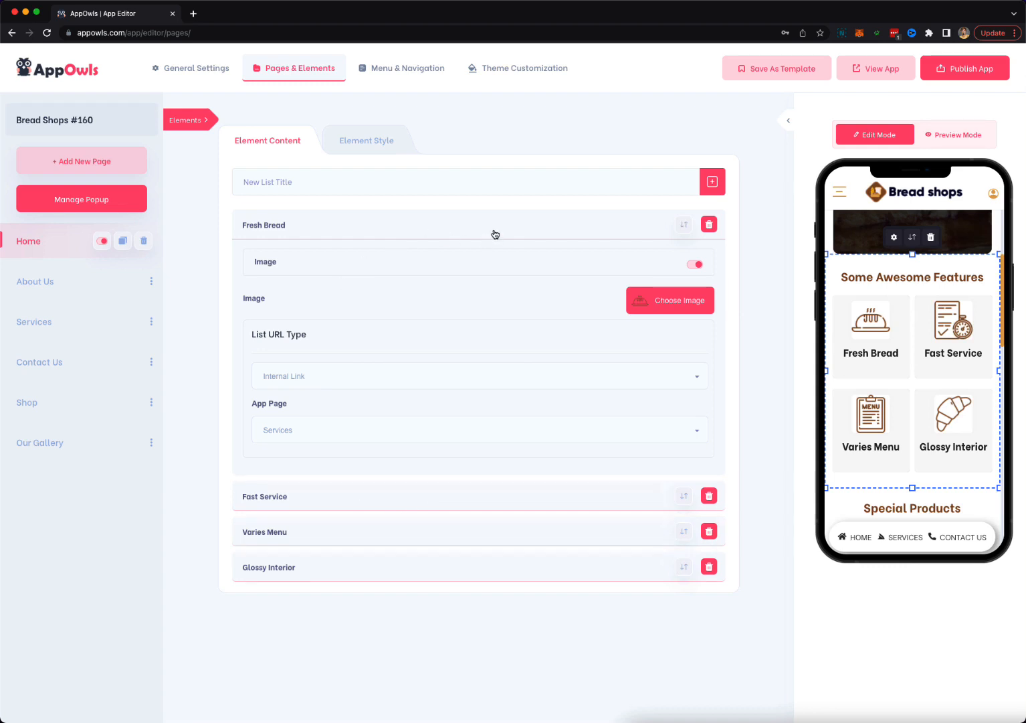
Give the Some Awesome Features list a radial gradient background using #f44336 and #b6d7a8, and return to its content settings
left_click(359, 139)
left_click(279, 213)
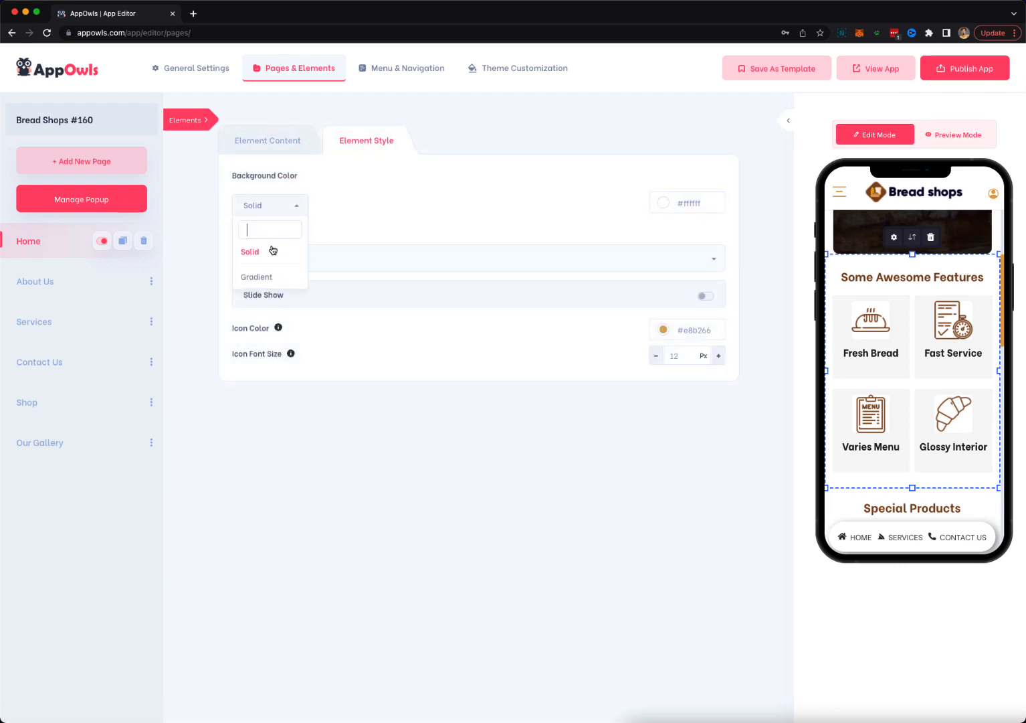
left_click(271, 277)
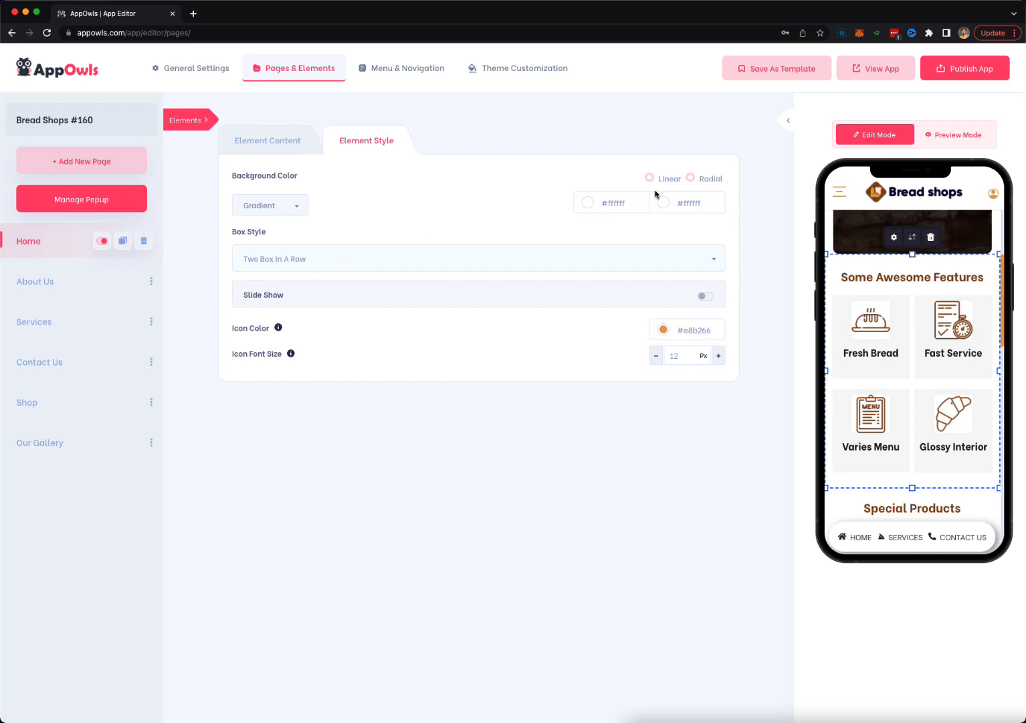
left_click(689, 179)
left_click(687, 203)
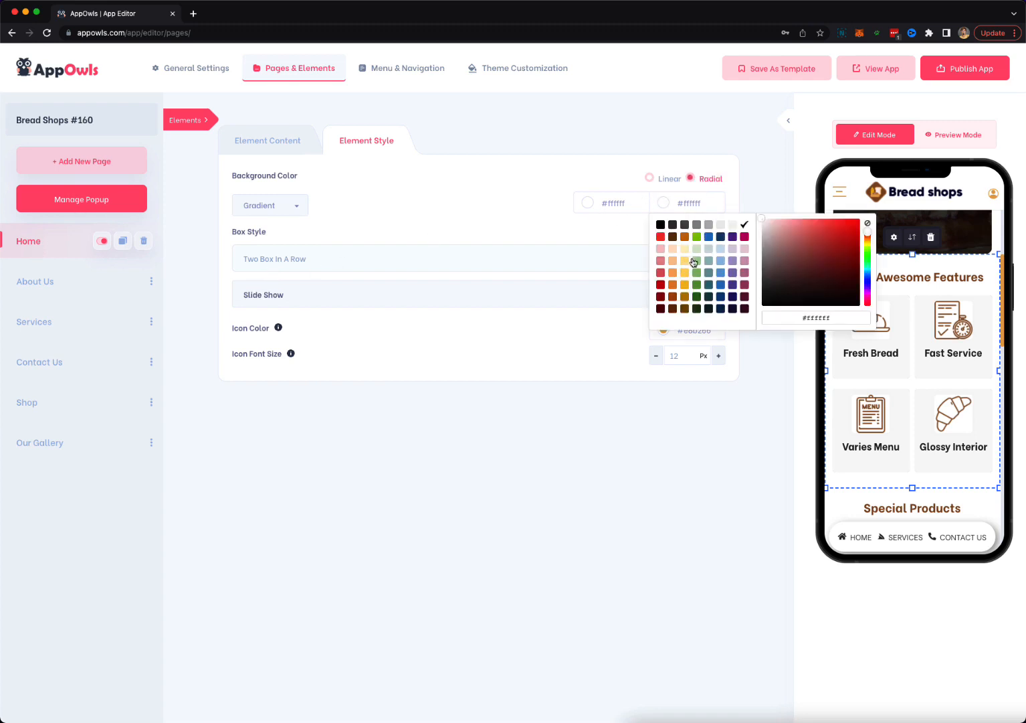
left_click(696, 260)
left_click(678, 433)
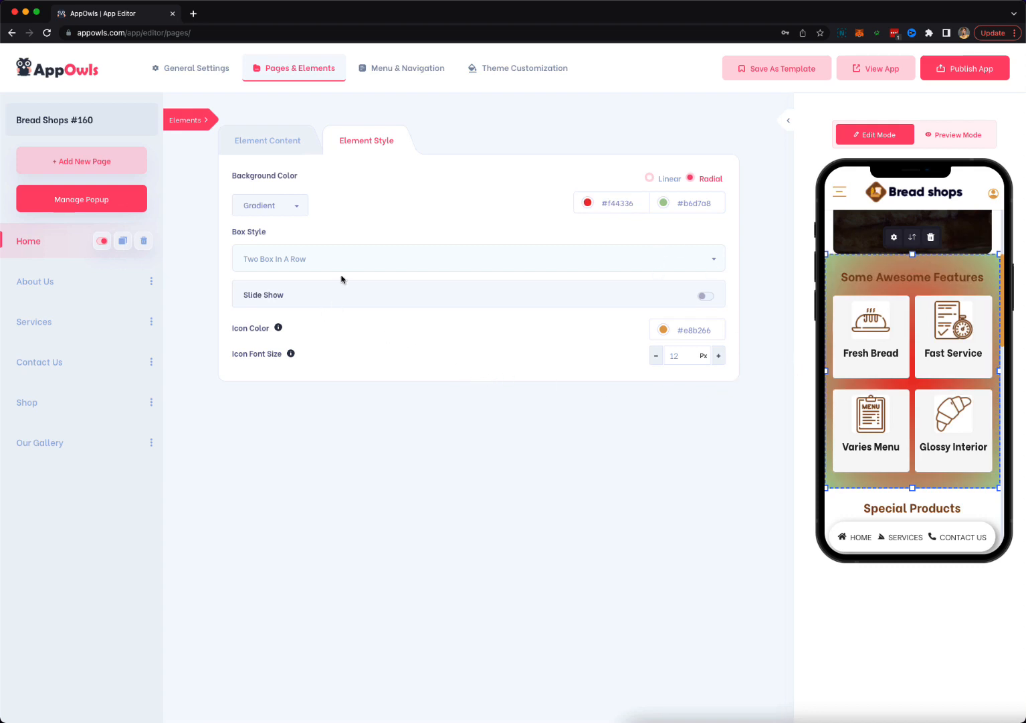
left_click(268, 137)
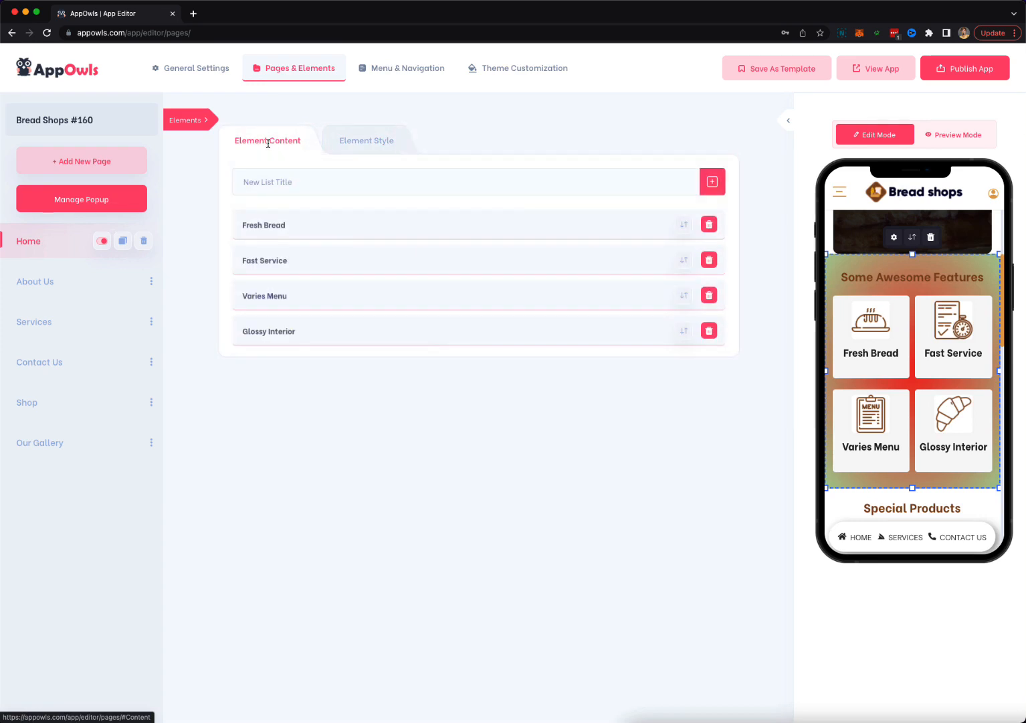
Look over the About Us page with the list of addable elements, the Shop page and the blank new-page form
left_click(81, 281)
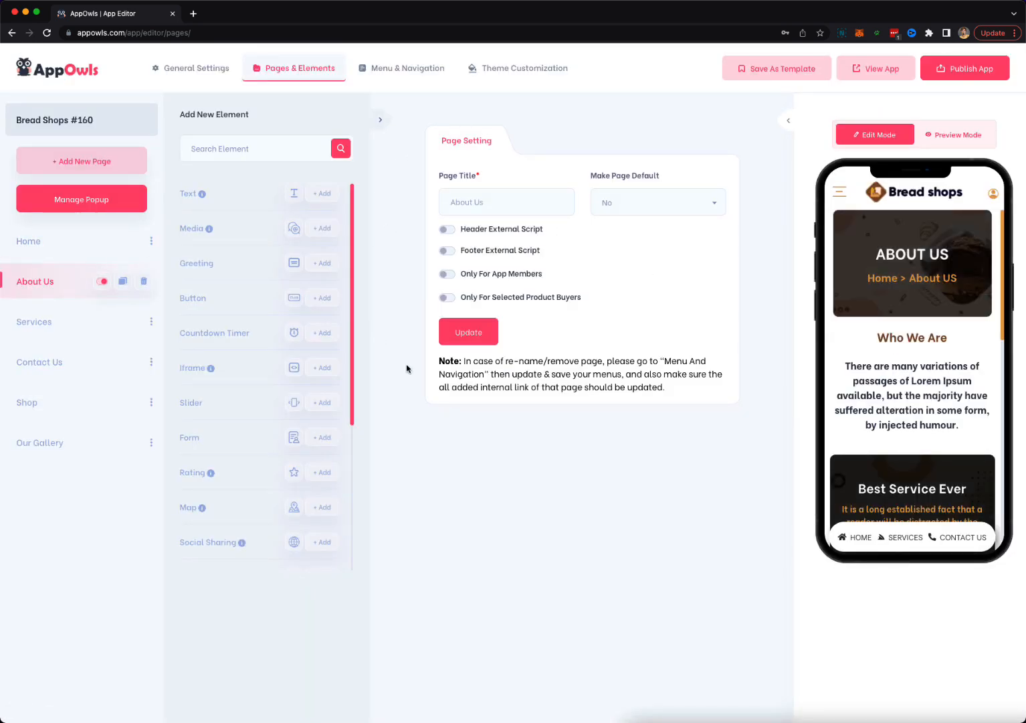
left_click(439, 321)
mouse_move(222, 374)
scroll(245, 438, "down", 1)
scroll(245, 438, "down", 2)
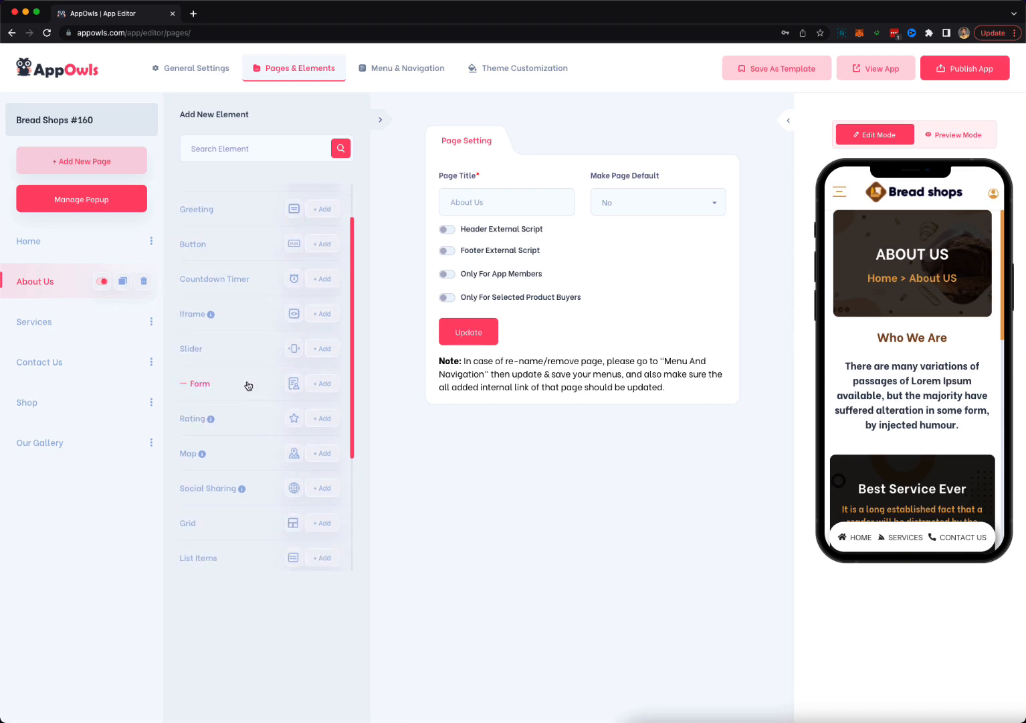
scroll(248, 385, "down", 3)
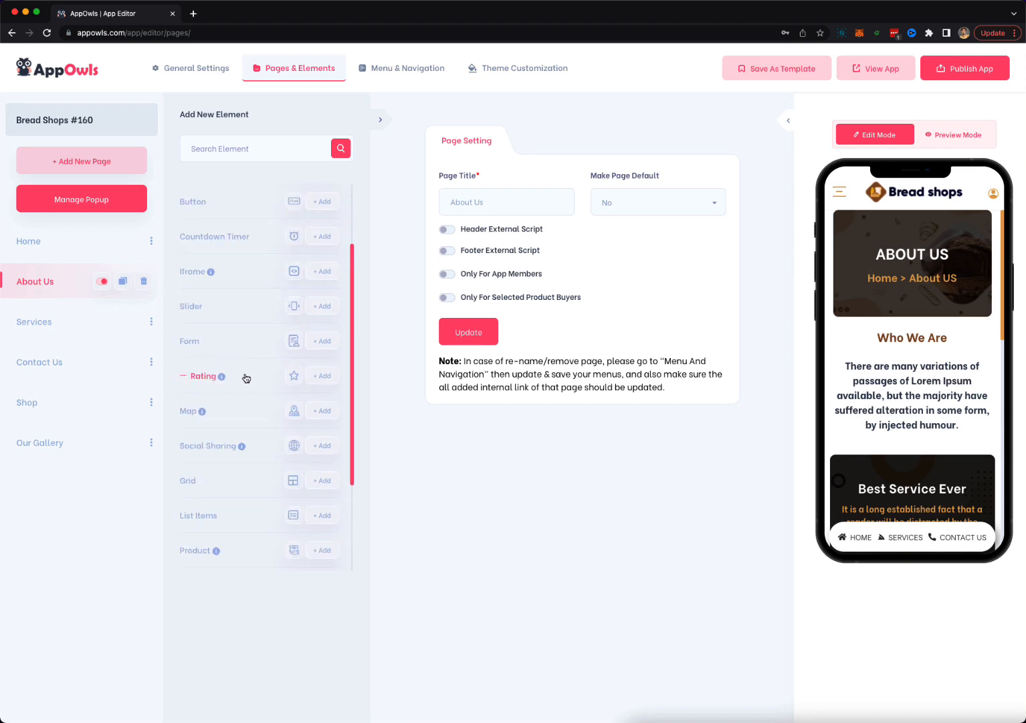
scroll(241, 415, "down", 5)
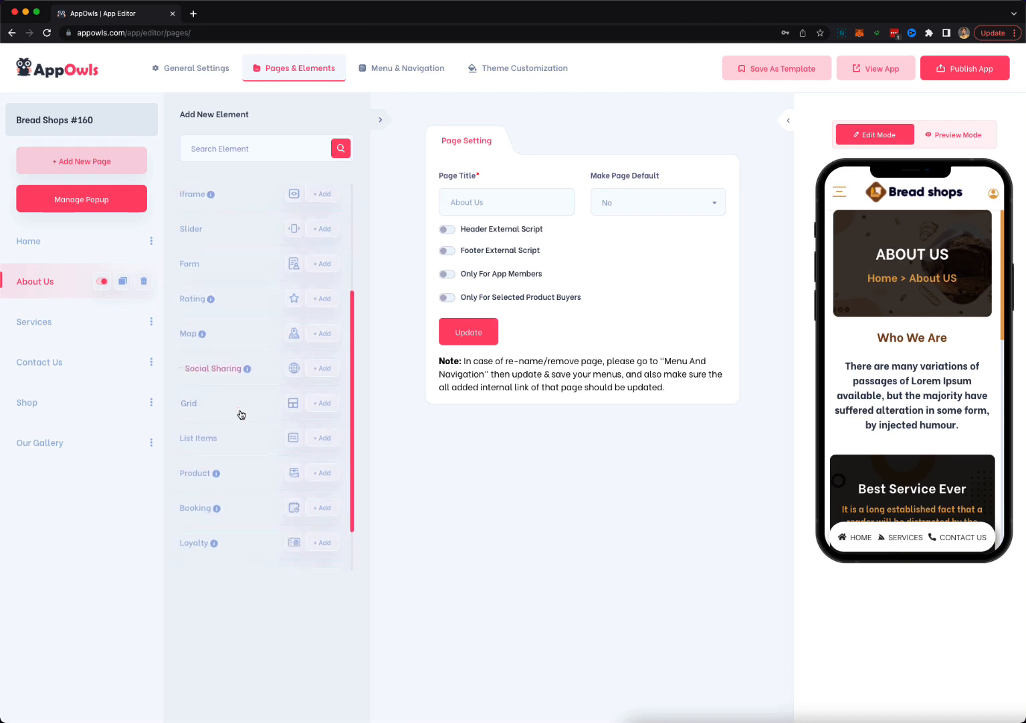
scroll(241, 419, "down", 3)
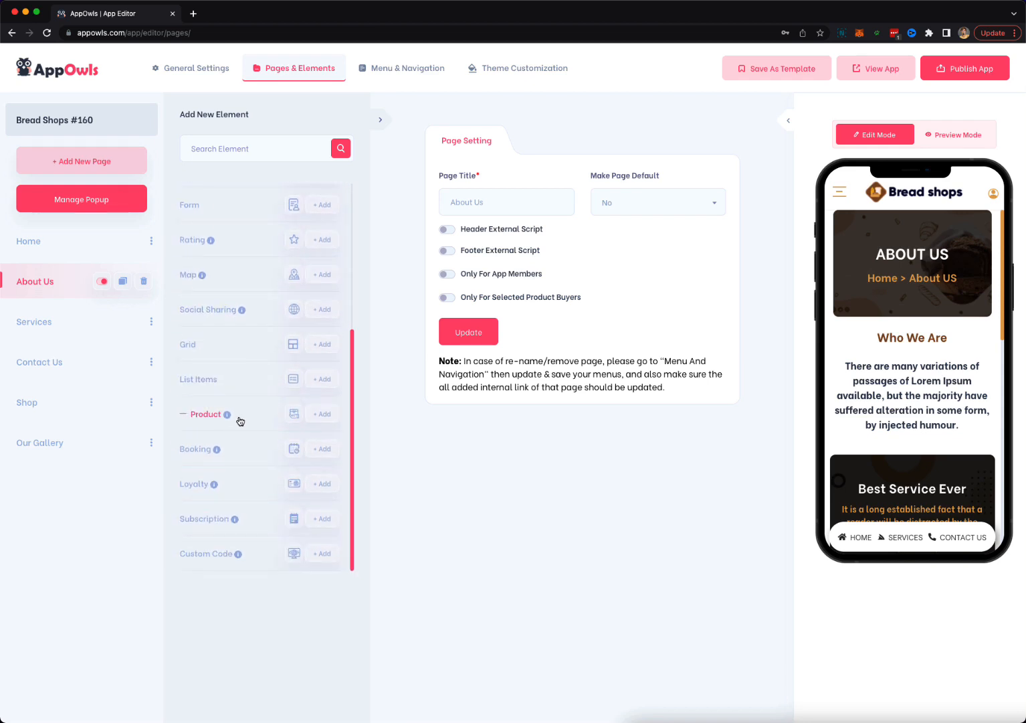
scroll(256, 395, "down", 1)
mouse_move(231, 416)
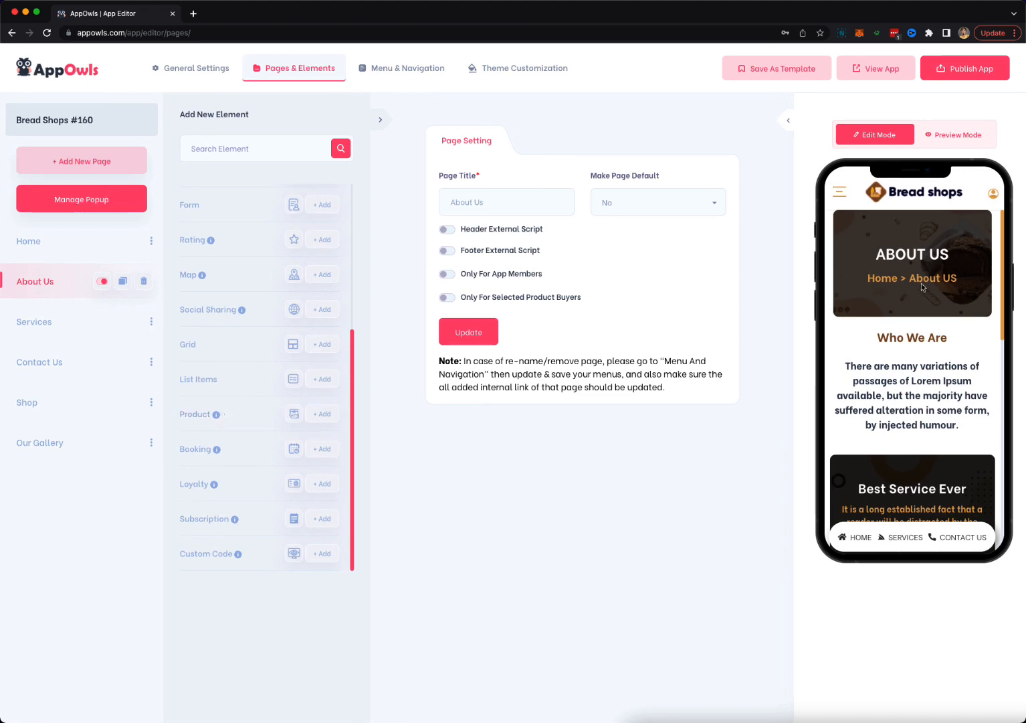
mouse_move(230, 452)
left_click(49, 405)
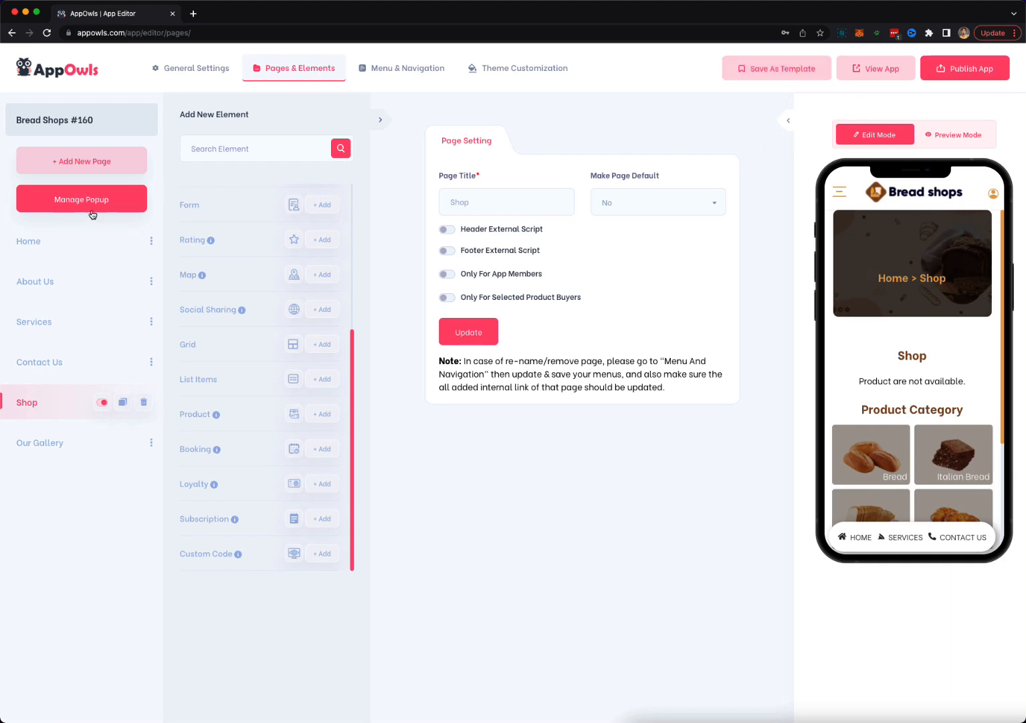
left_click(72, 163)
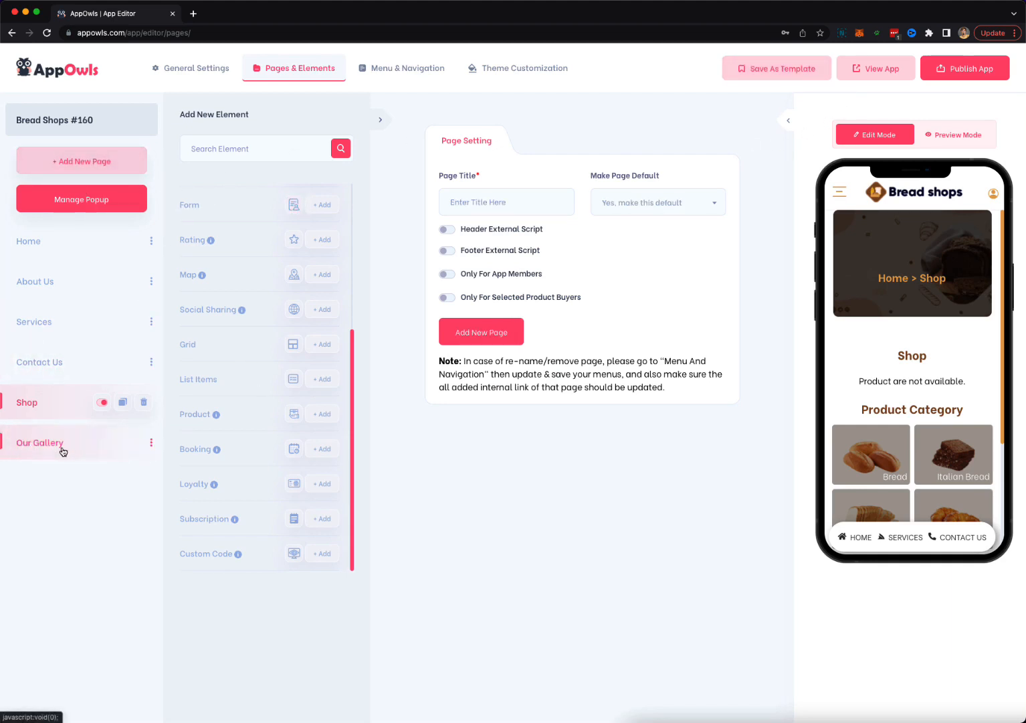
Try the Block Icon and finally the Icon Only style for the main menu and check the side menu in the preview
left_click(411, 78)
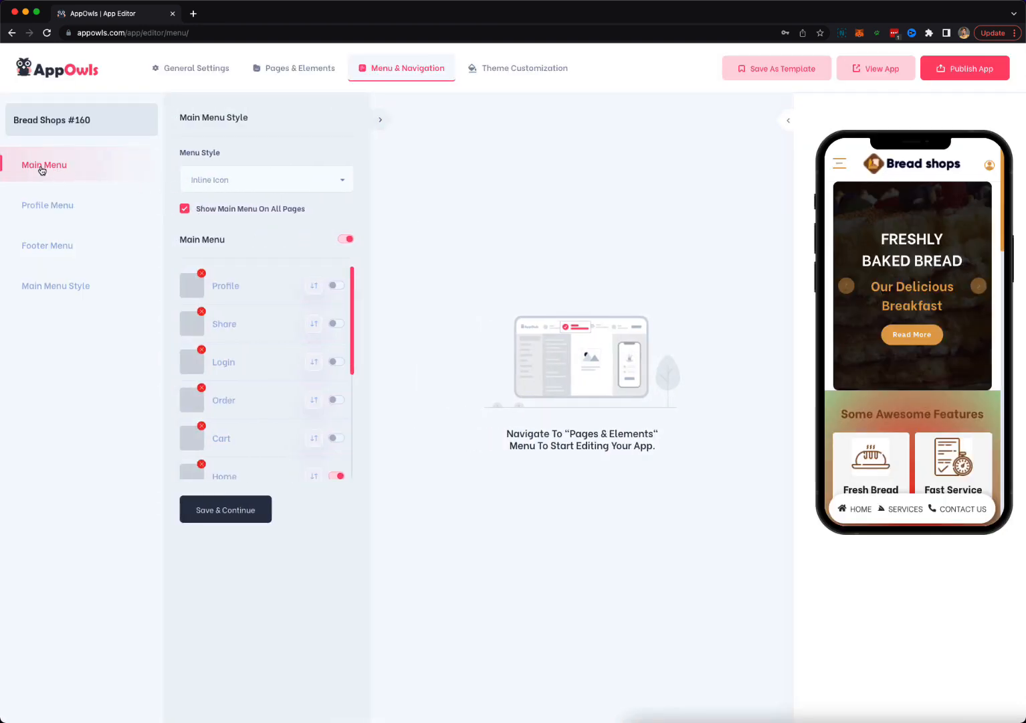
scroll(240, 326, "down", 5)
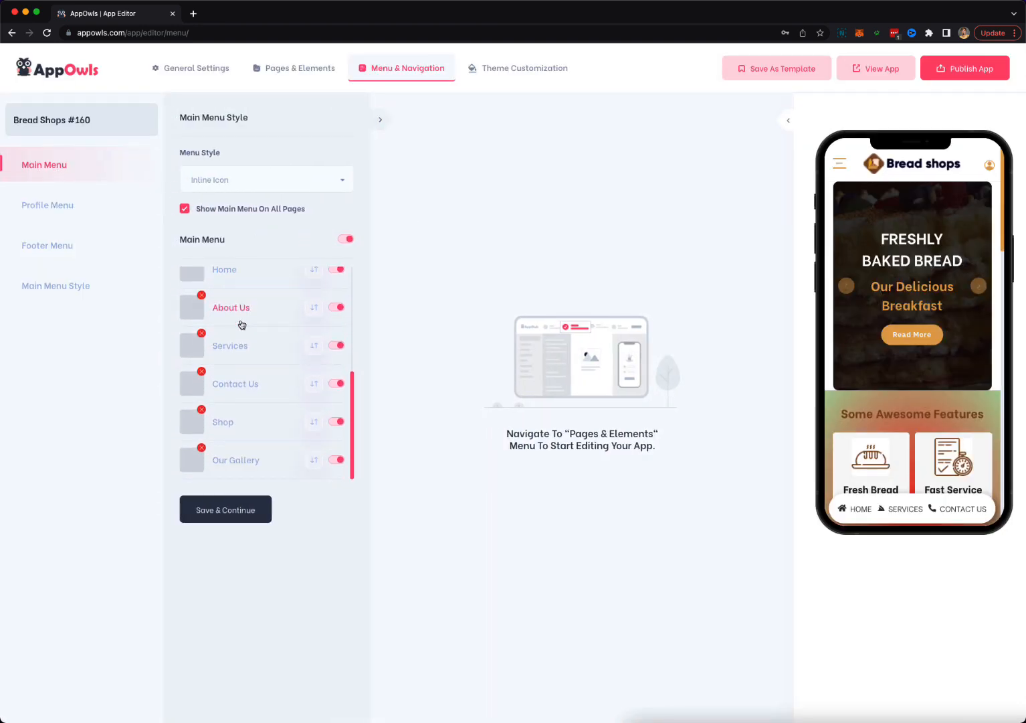
scroll(242, 324, "up", 2)
scroll(241, 324, "up", 3)
left_click(197, 179)
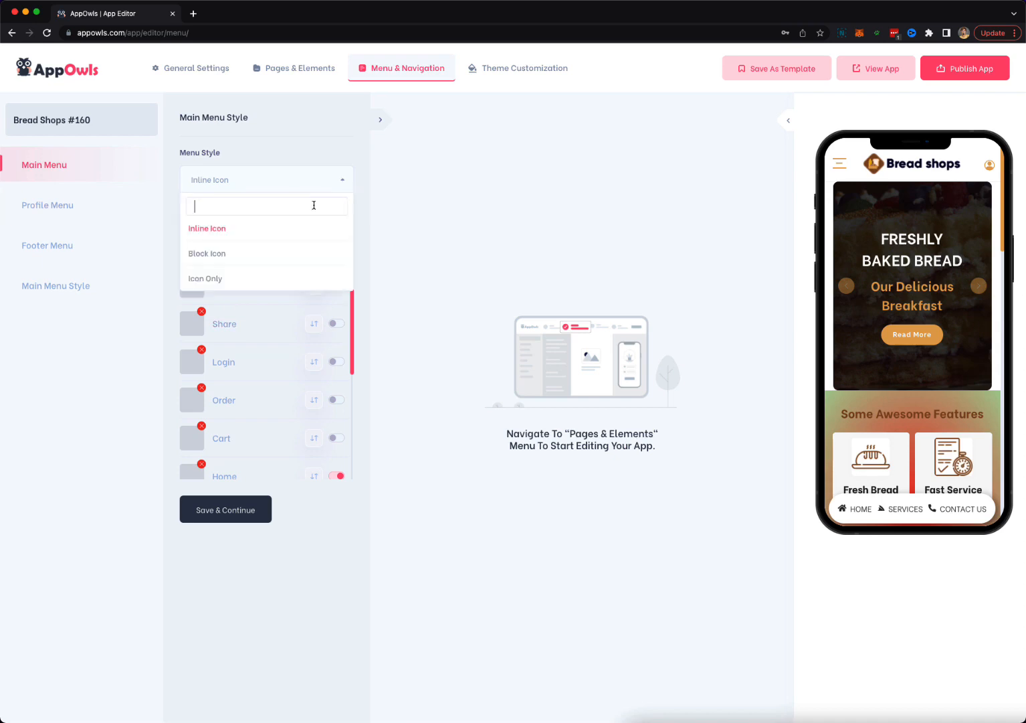
left_click(219, 257)
left_click(268, 182)
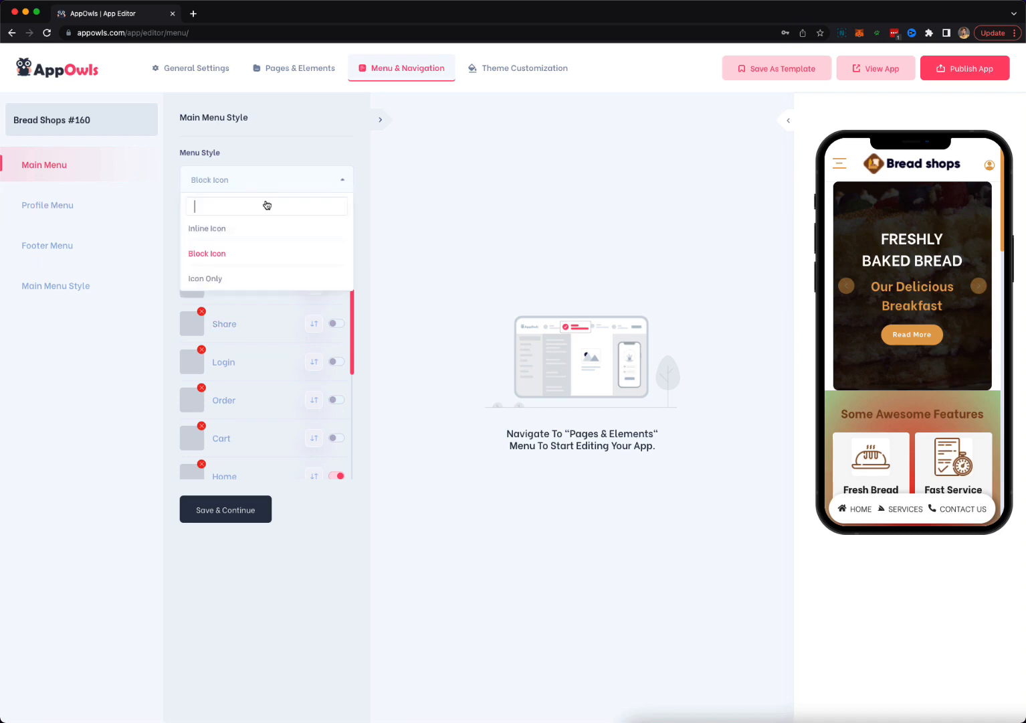
left_click(238, 281)
left_click(836, 167)
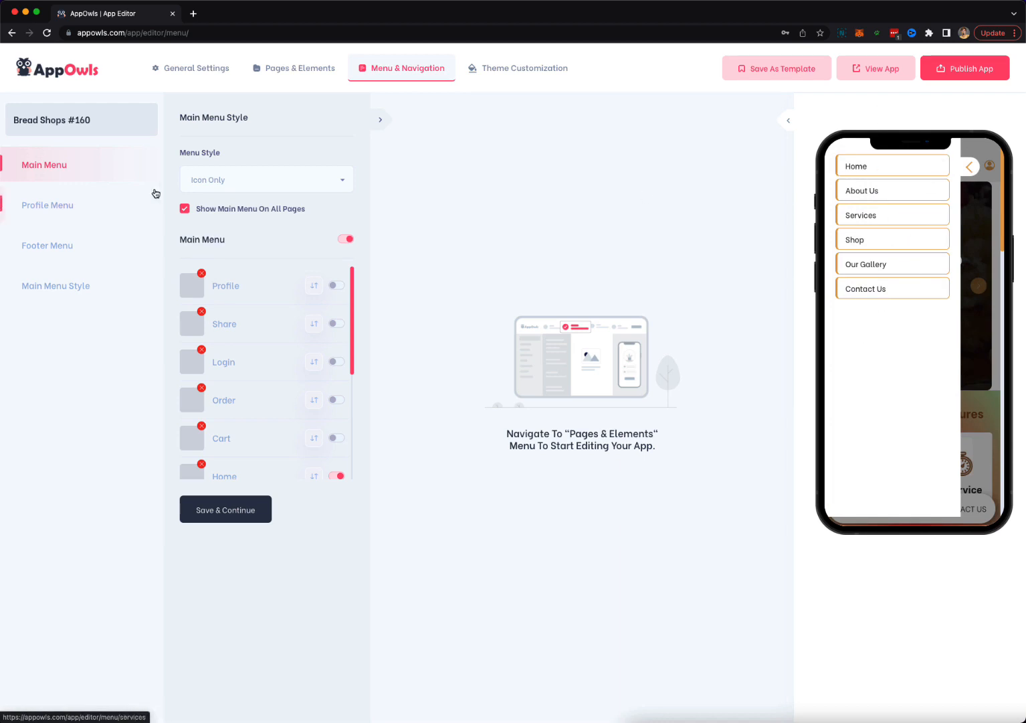
left_click(232, 180)
Look over the Profile Menu and Footer Menu settings and examine the footer menu throughout the home page preview
left_click(48, 204)
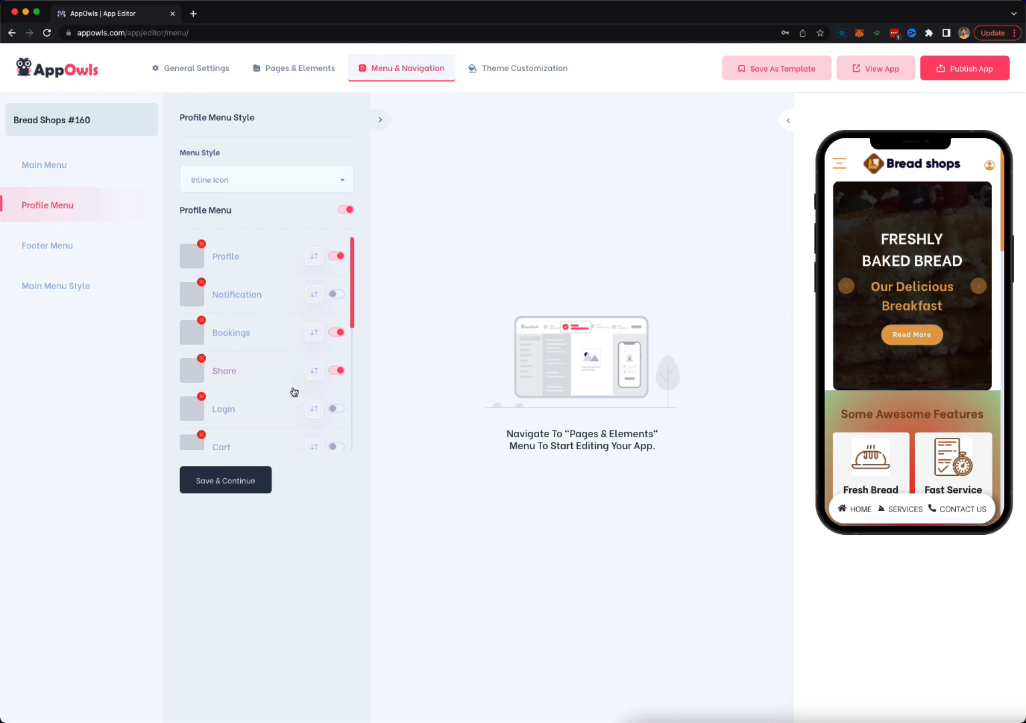
left_click(14, 246)
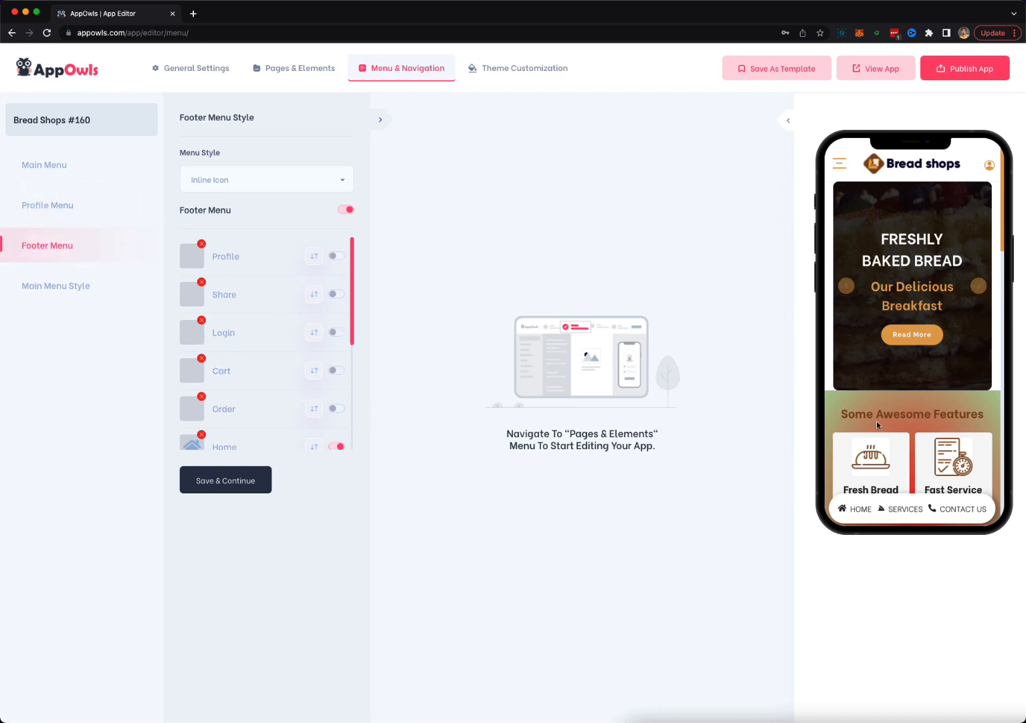
scroll(877, 421, "down", 10)
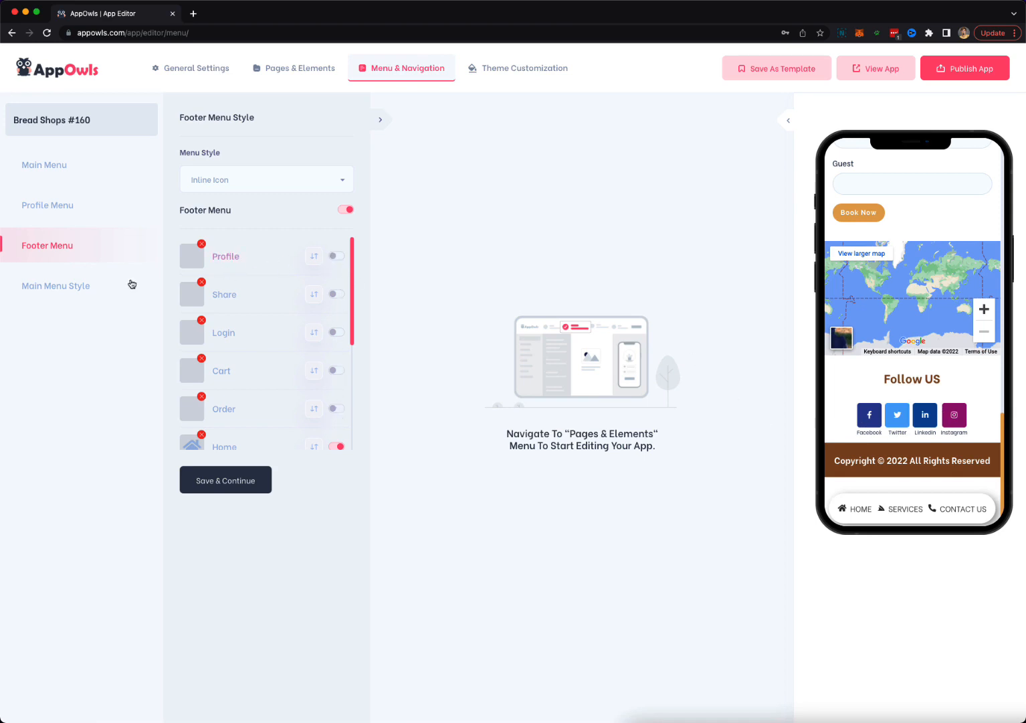
Try Menu Top and finally Menu Right as the main menu type, and check the side menu in the preview
left_click(82, 290)
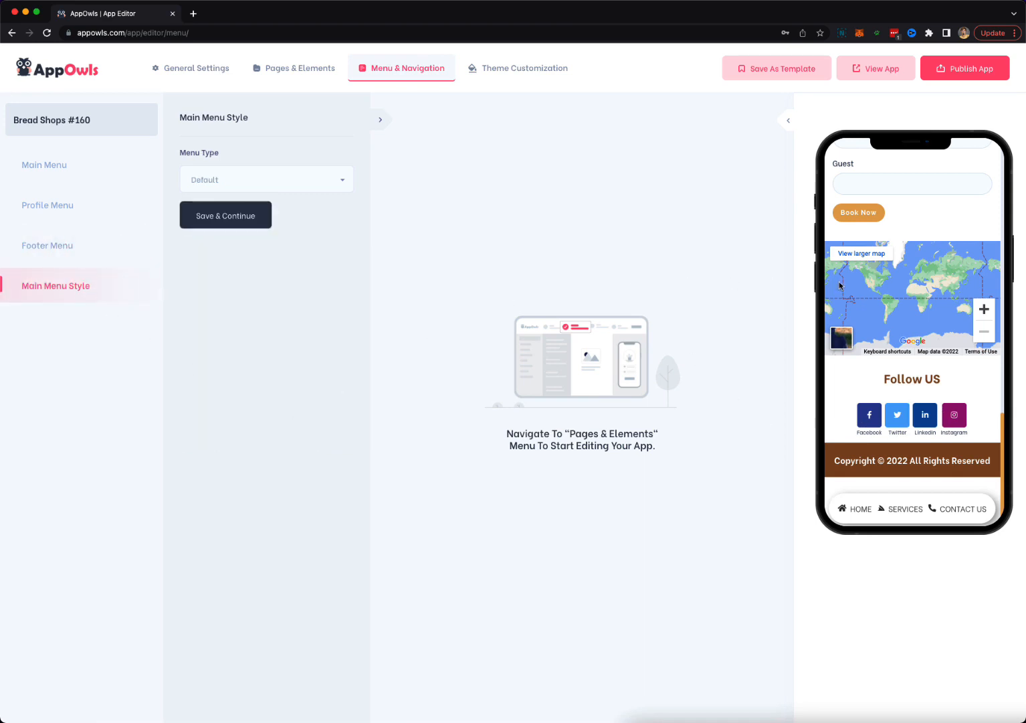
left_click(273, 188)
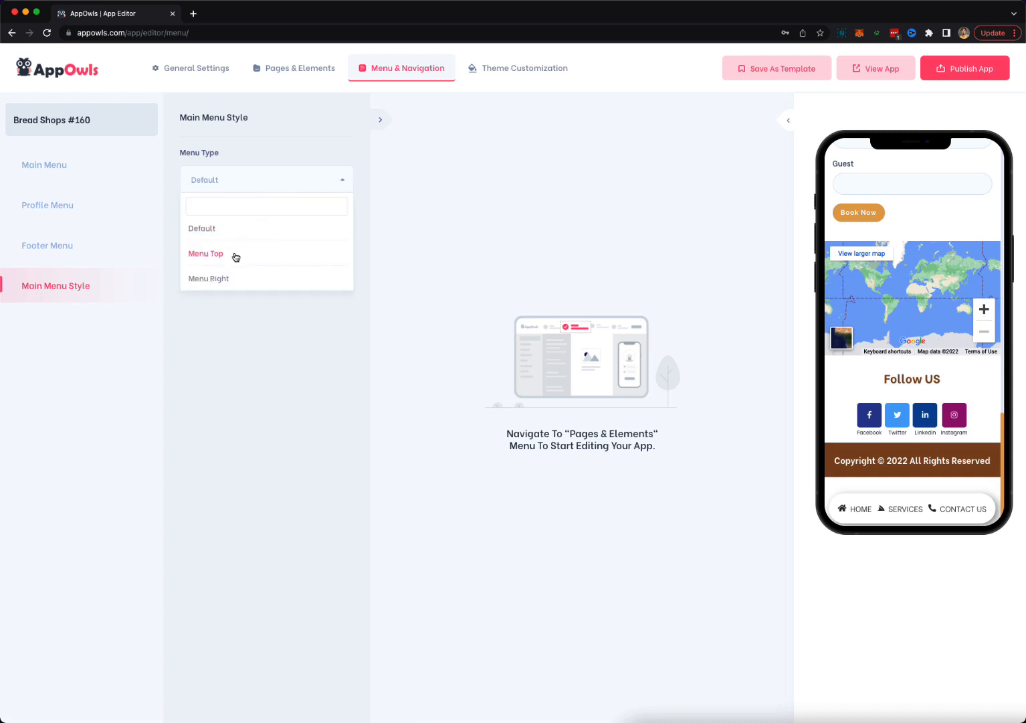
left_click(238, 255)
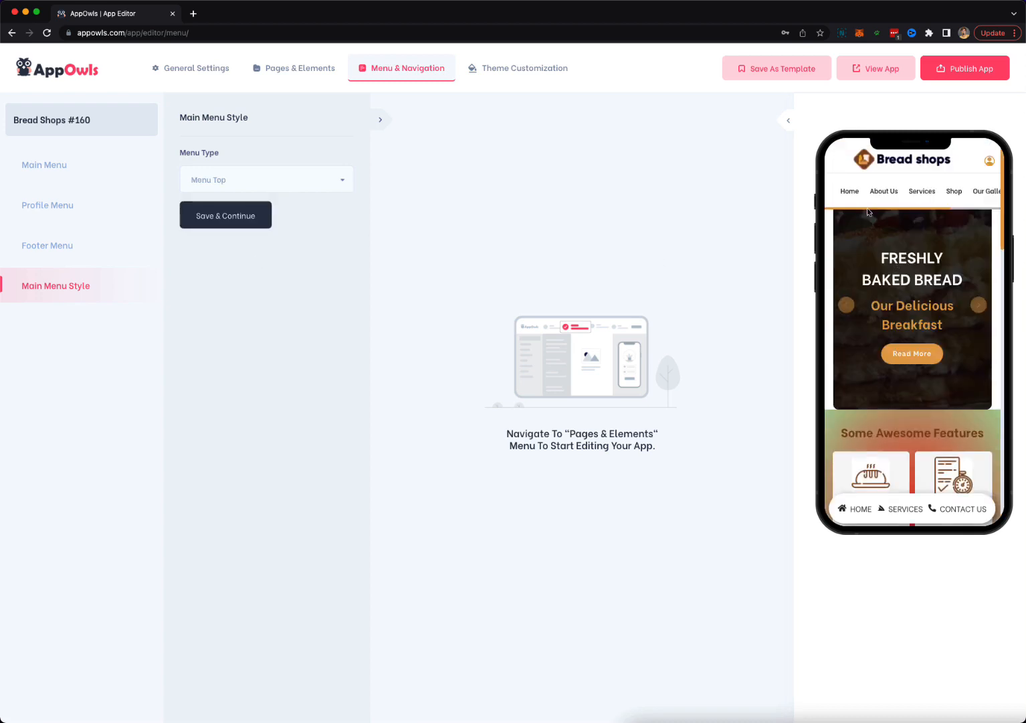
left_click(247, 189)
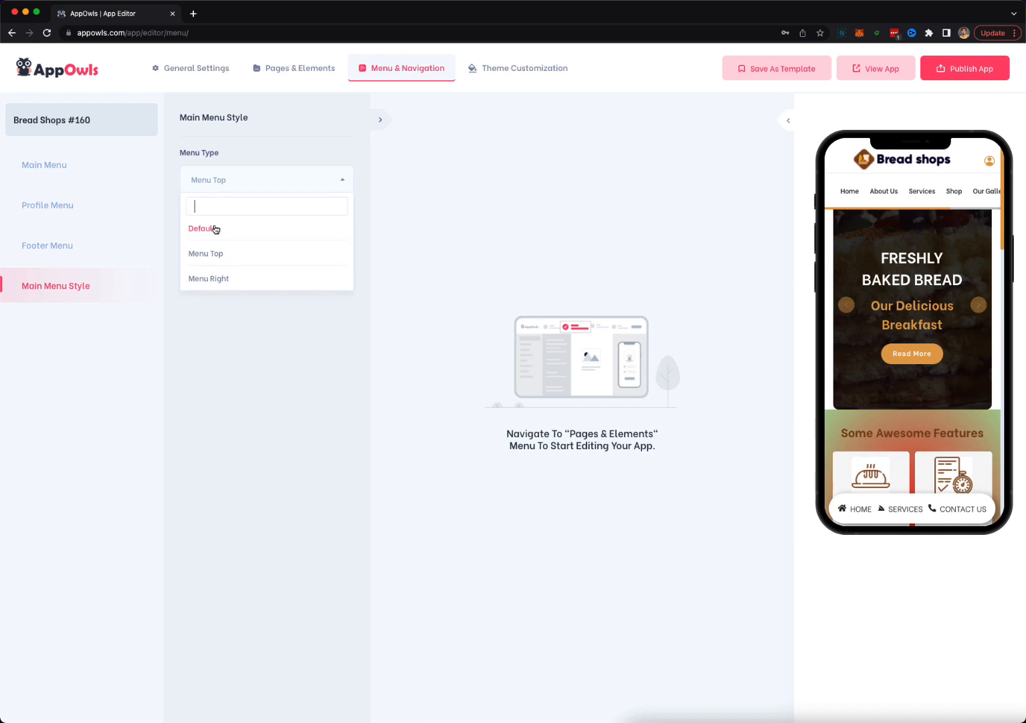
left_click(212, 278)
left_click(965, 168)
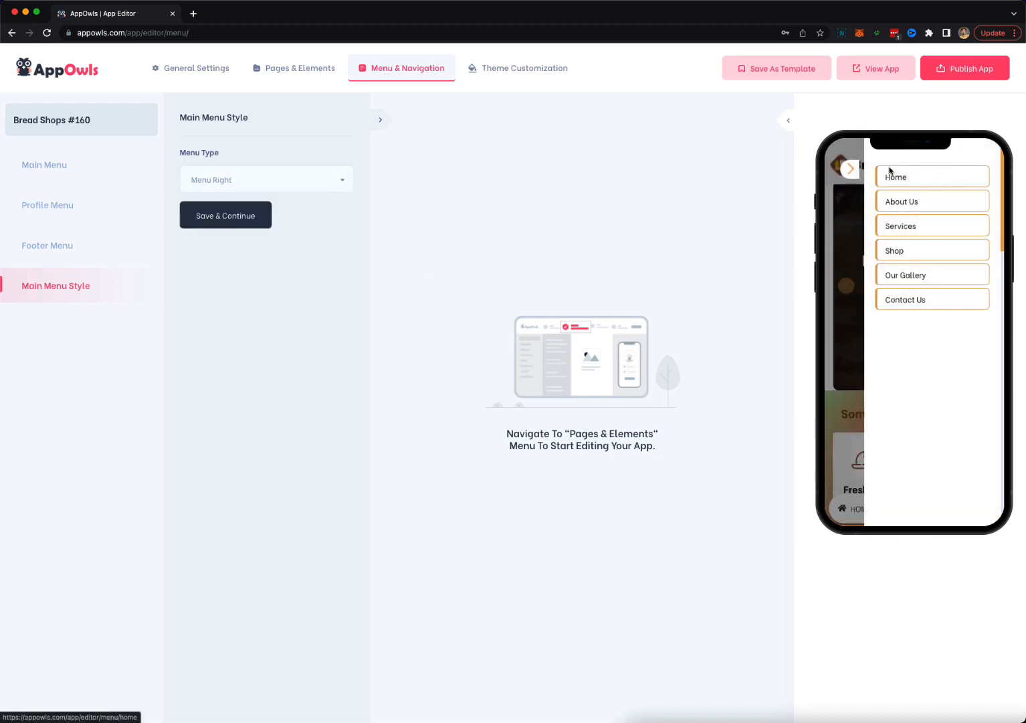
left_click(848, 170)
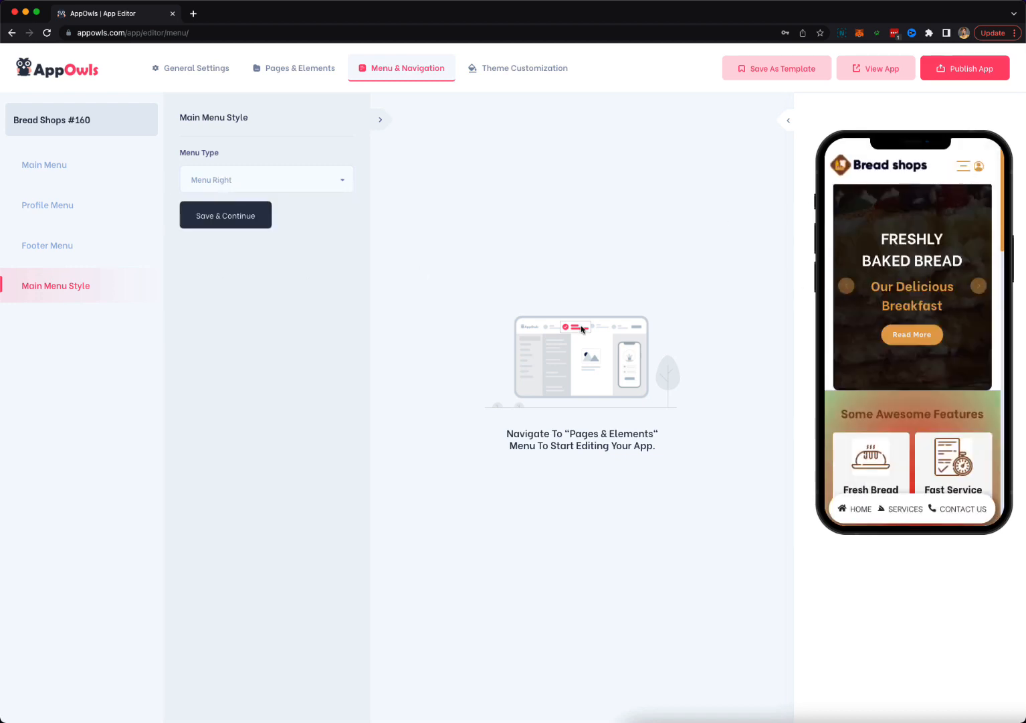
Try #2986cc and finally #f44336 as the app theme's primary color
left_click(519, 68)
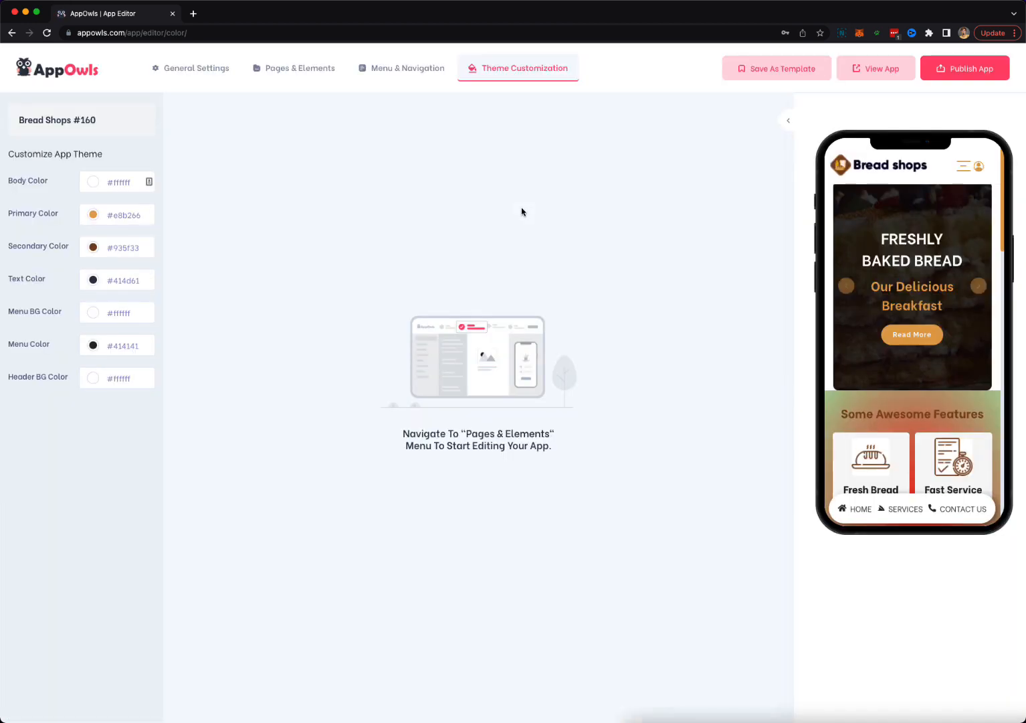
left_click(110, 219)
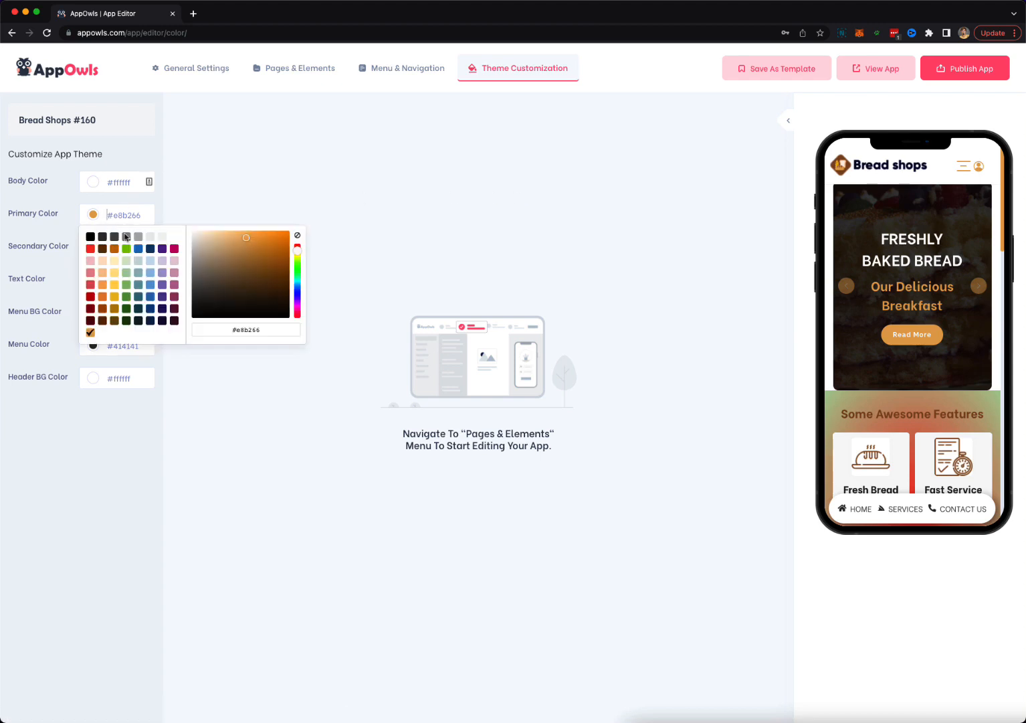
left_click(138, 250)
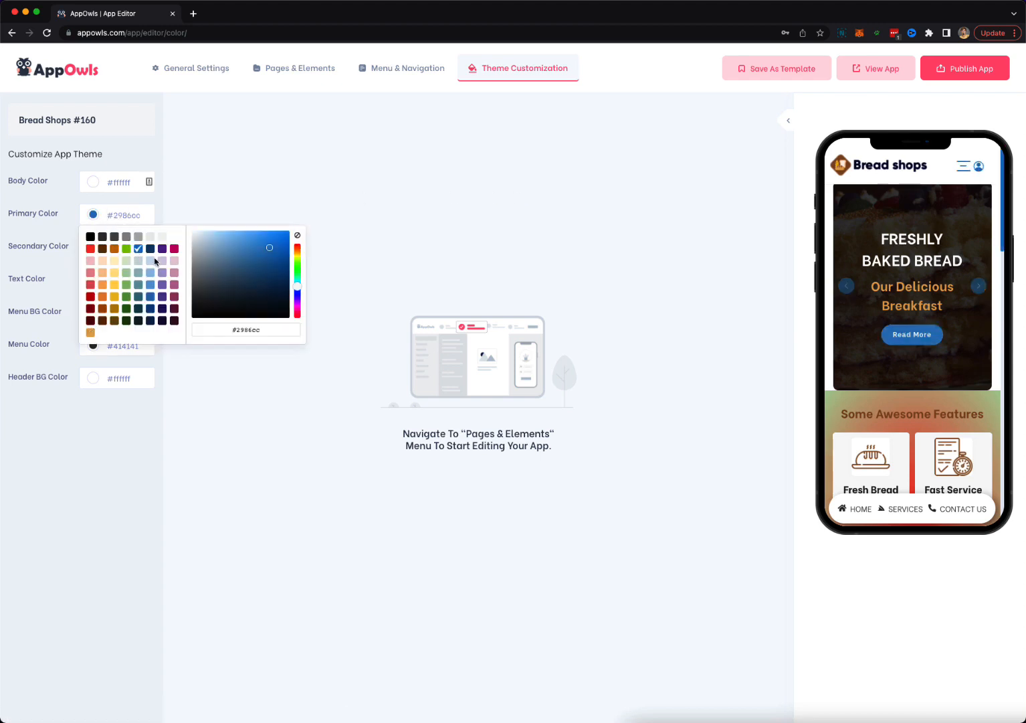
left_click(89, 251)
left_click(256, 181)
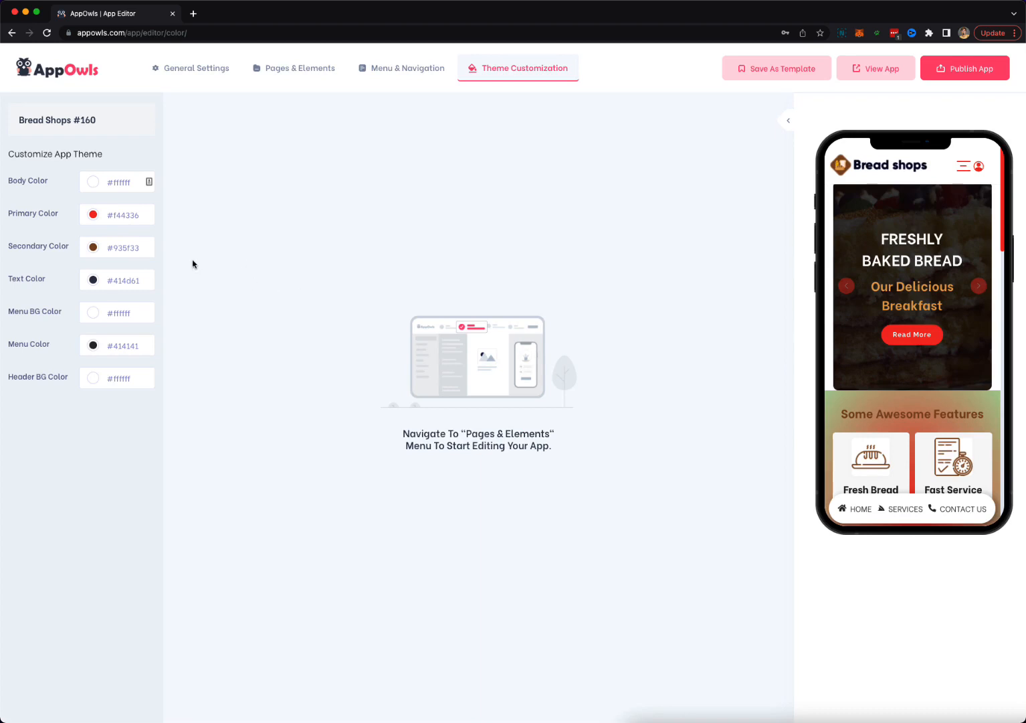
Try #6a329f and finally #c90076 as the app theme's secondary color
left_click(135, 250)
left_click(162, 283)
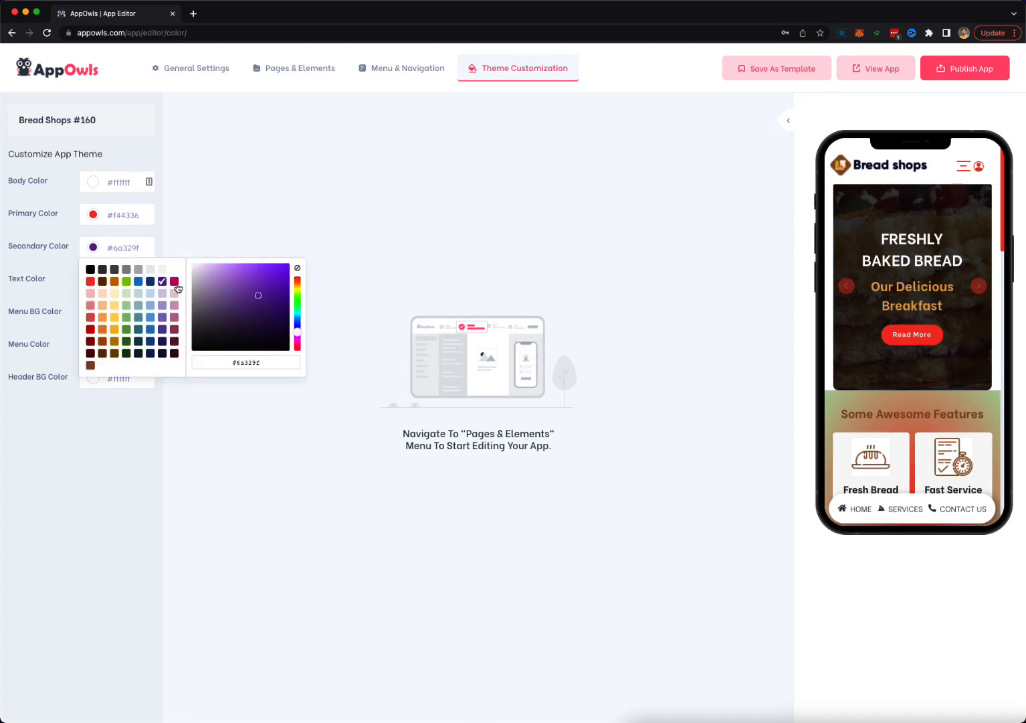
left_click(175, 281)
left_click(201, 420)
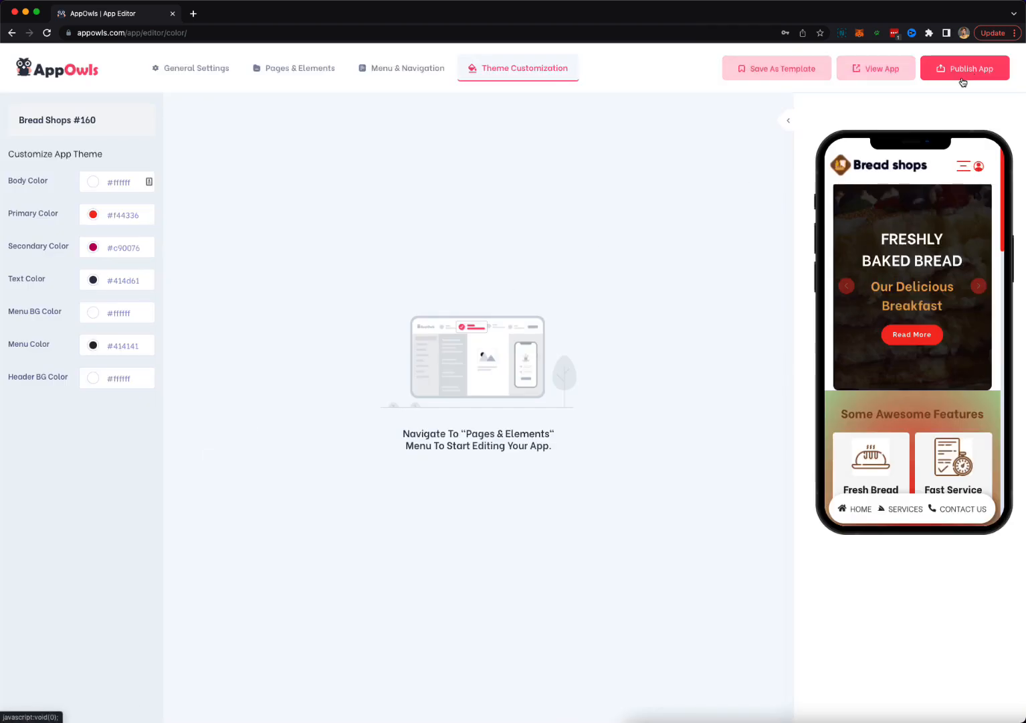
Return to the dashboard and examine the Anytime app's URL and the download icon in its preview
left_click(83, 71)
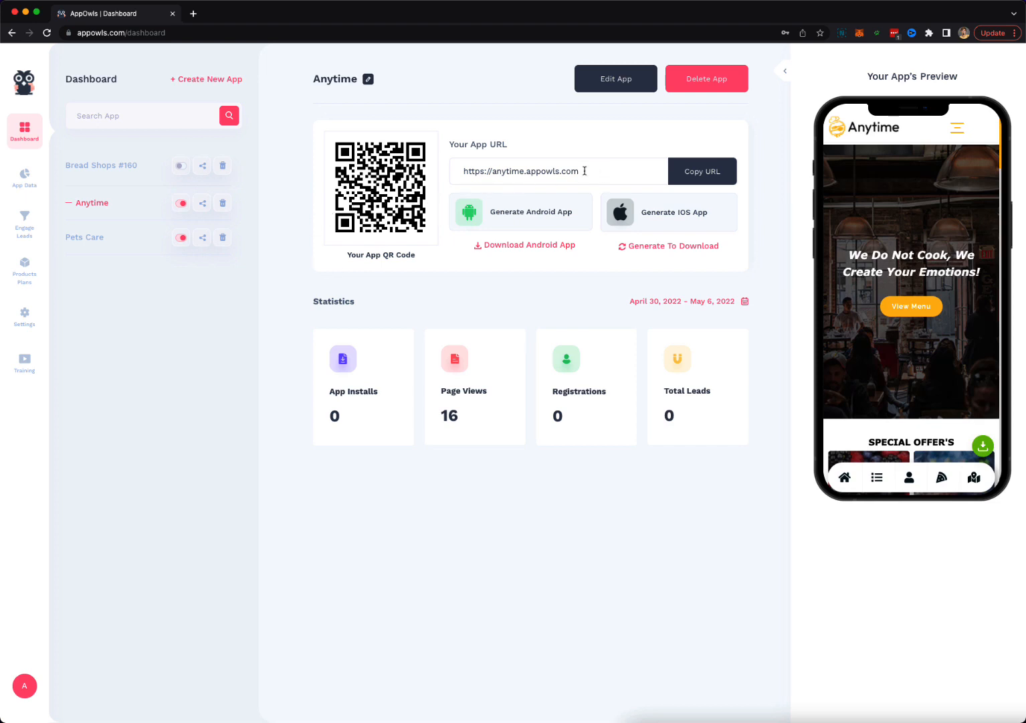
left_click_drag(584, 170, 458, 172)
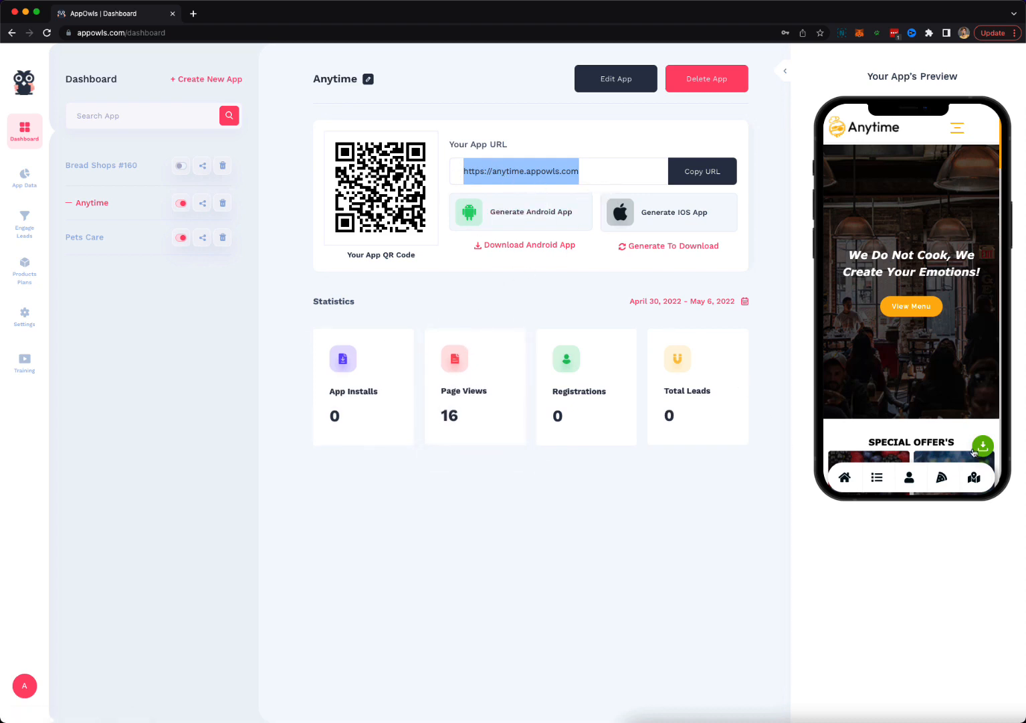
scroll(987, 446, "up", 5)
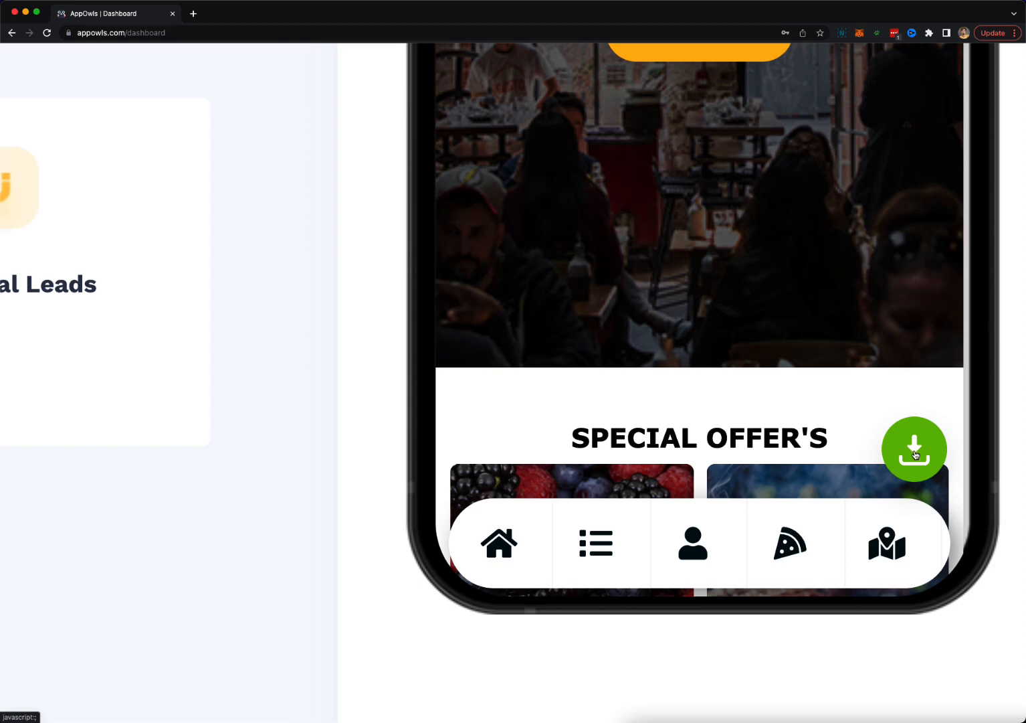
scroll(916, 455, "down", 5)
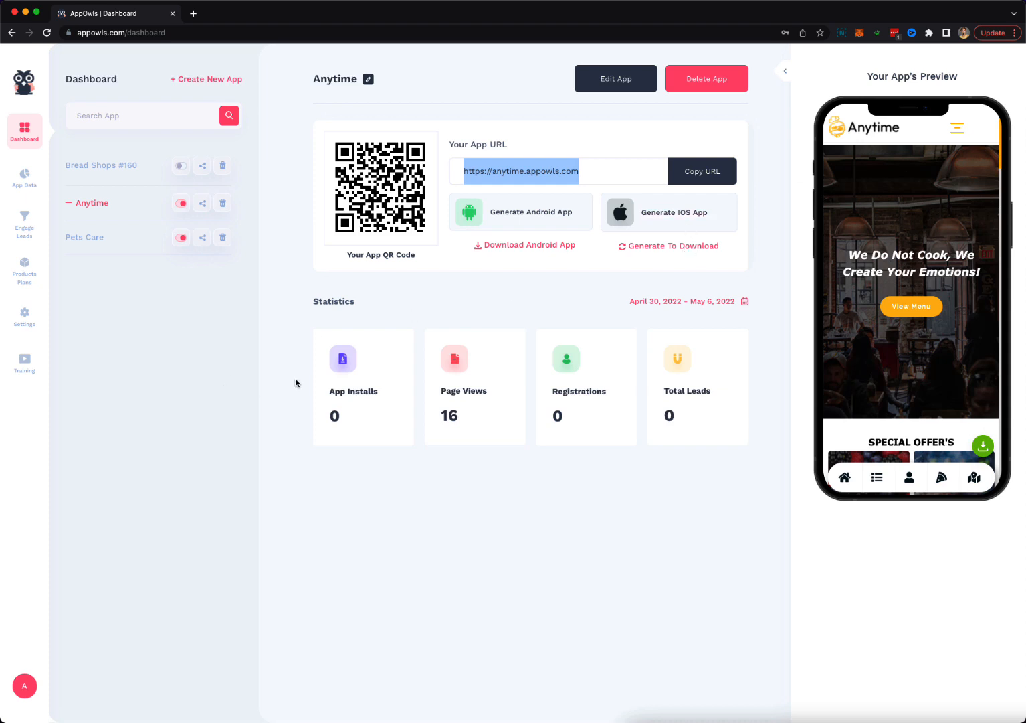
Examine the Anytime app's App Installs data and the App Visits world map
left_click(25, 177)
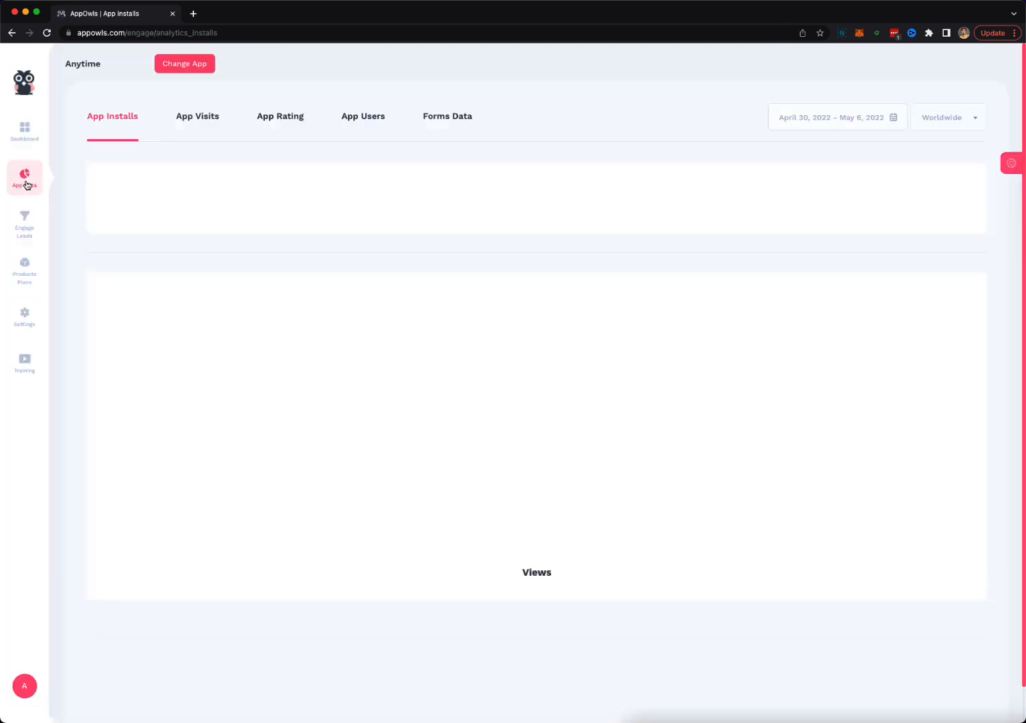
left_click(191, 131)
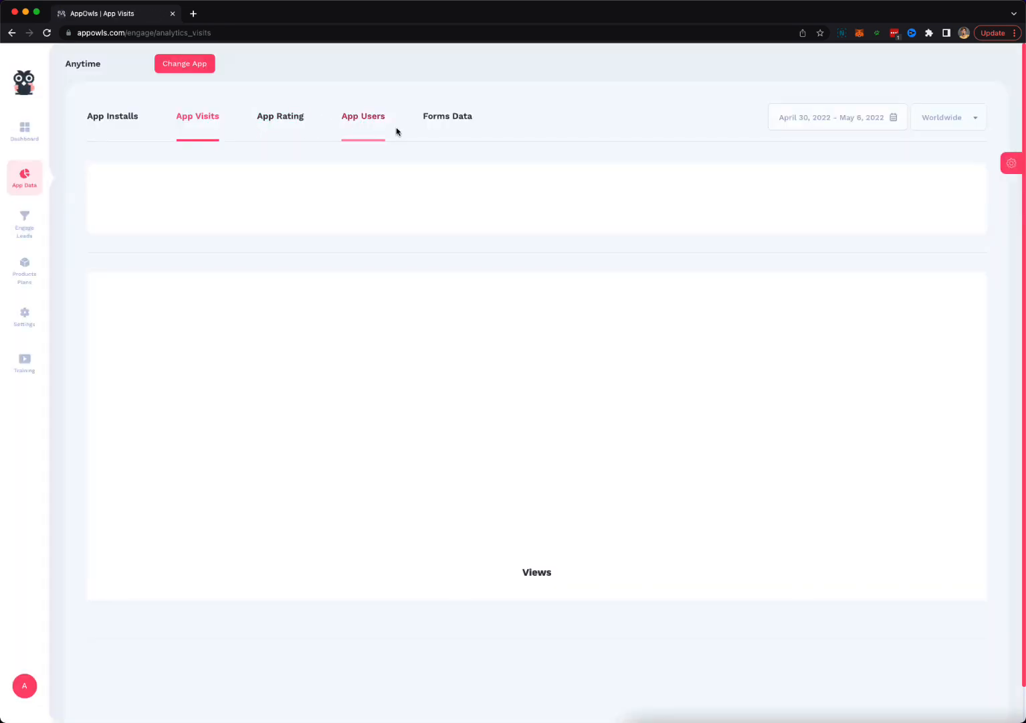
mouse_move(25, 272)
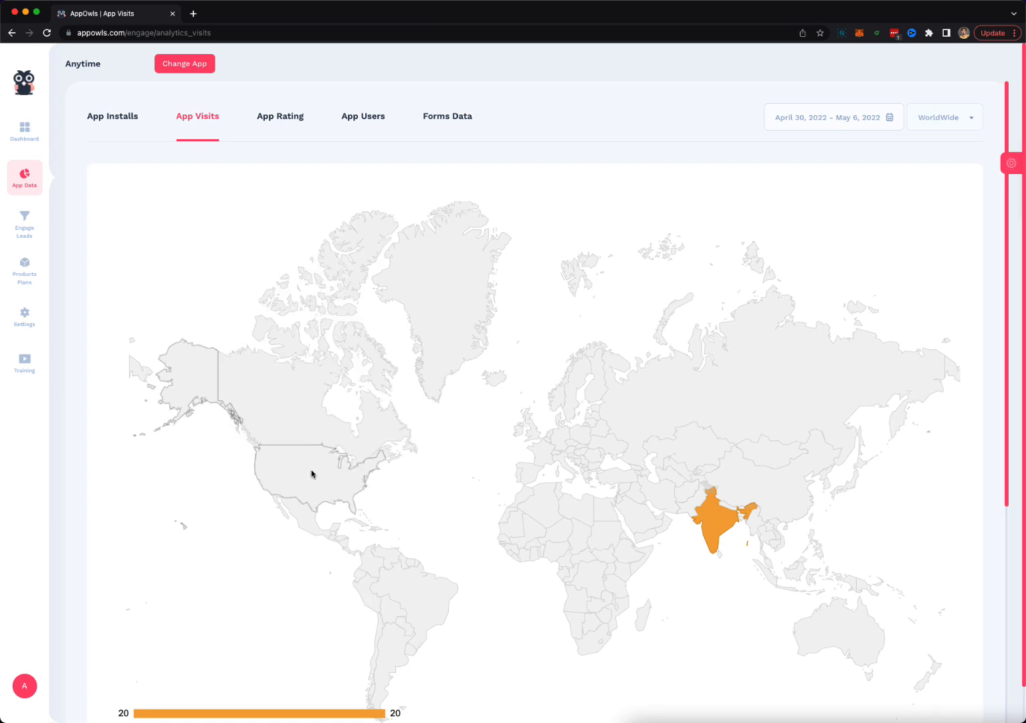
Look over the Notifications, SMS and Booking Manager pages for engaging the Anytime app's leads
left_click(24, 220)
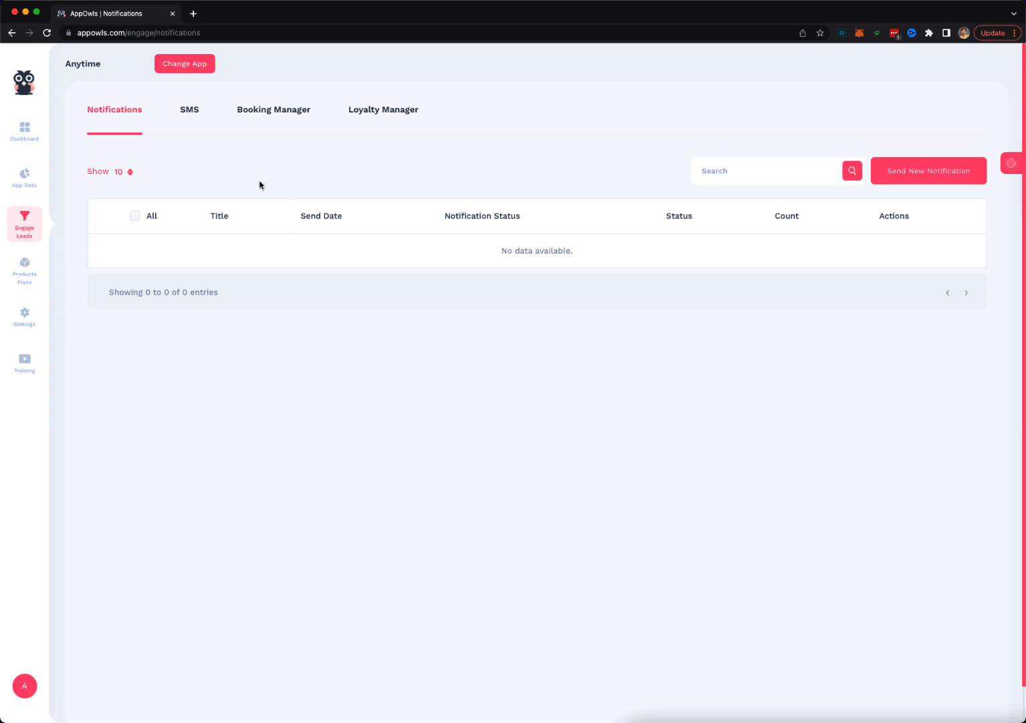
left_click(204, 118)
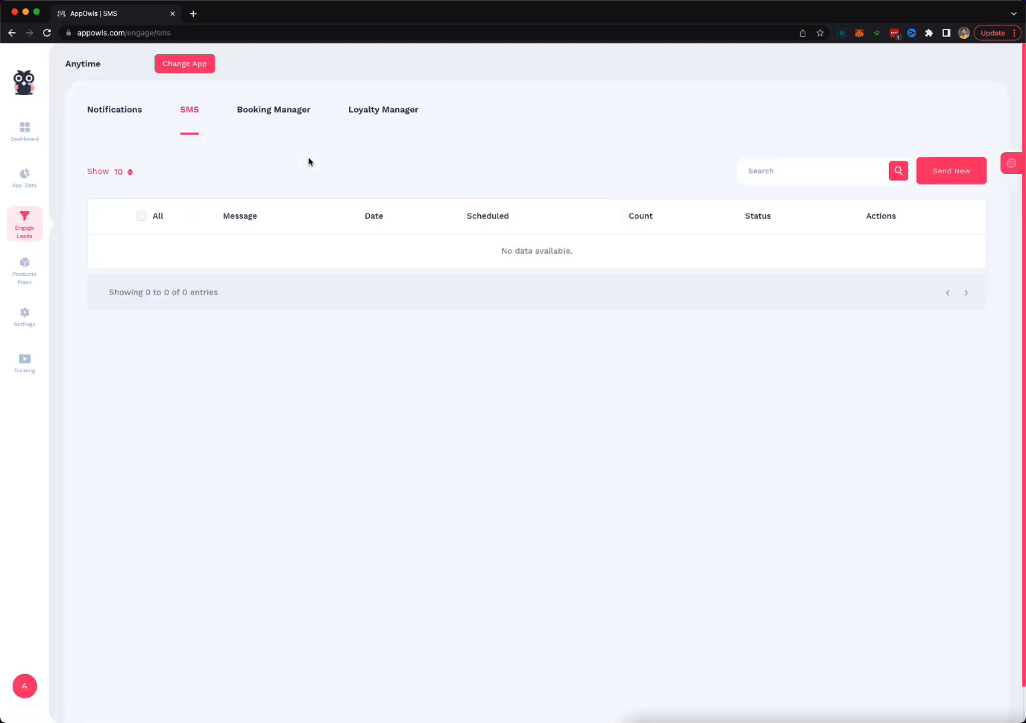
left_click(266, 111)
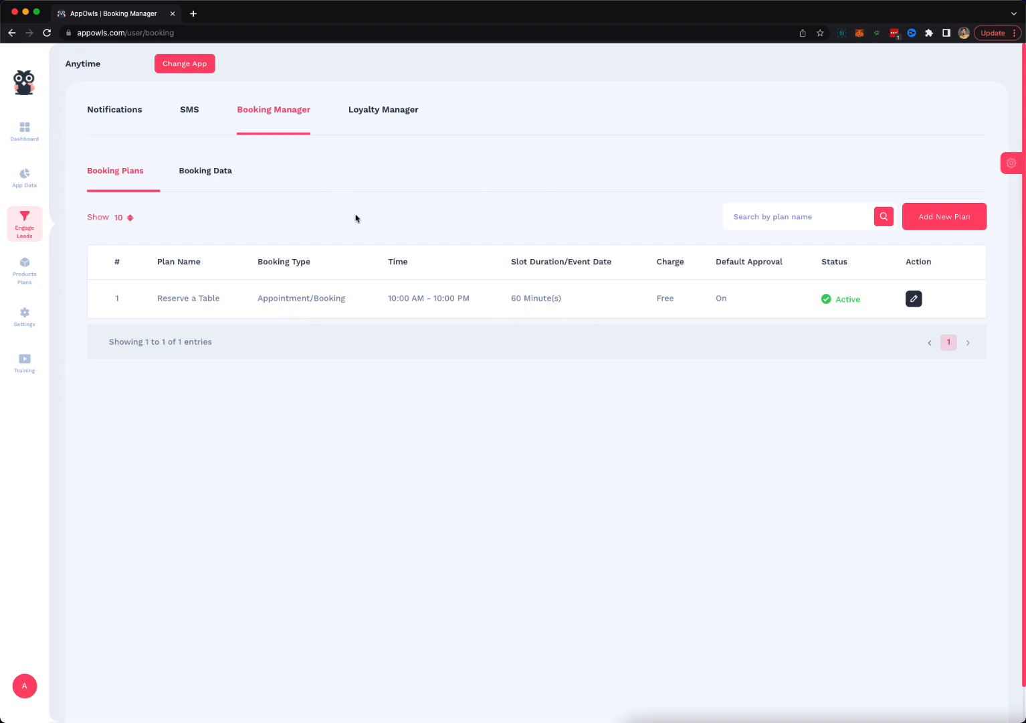
Open a new booking plan form, examine the payment settings for paid registration, and leave without submitting
left_click(945, 227)
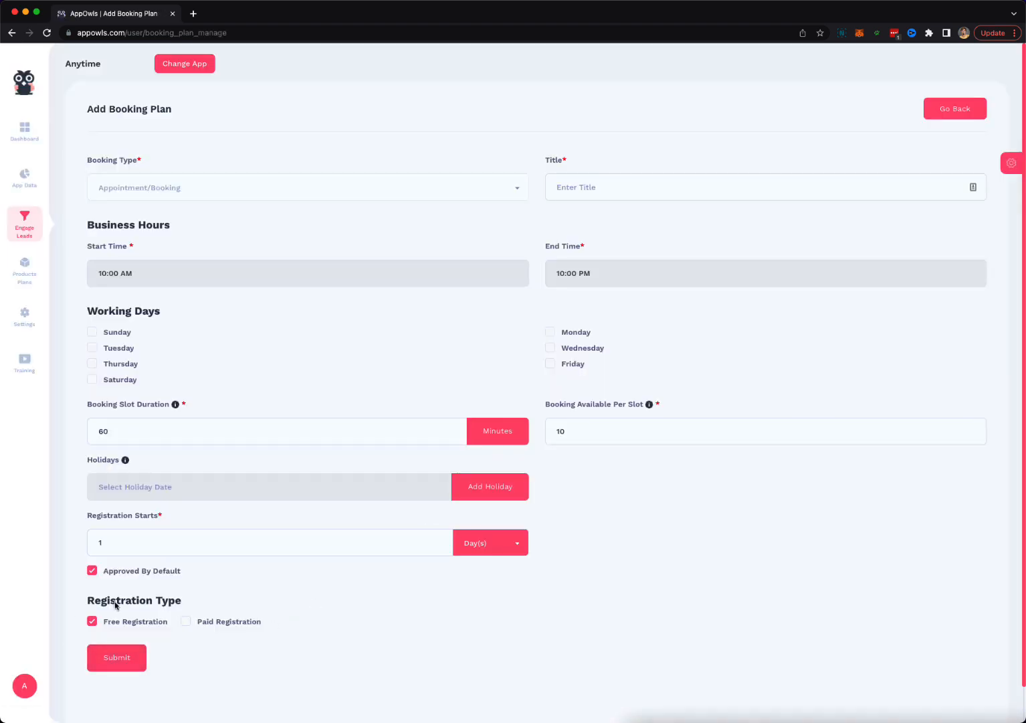
left_click(213, 616)
scroll(353, 640, "down", 1)
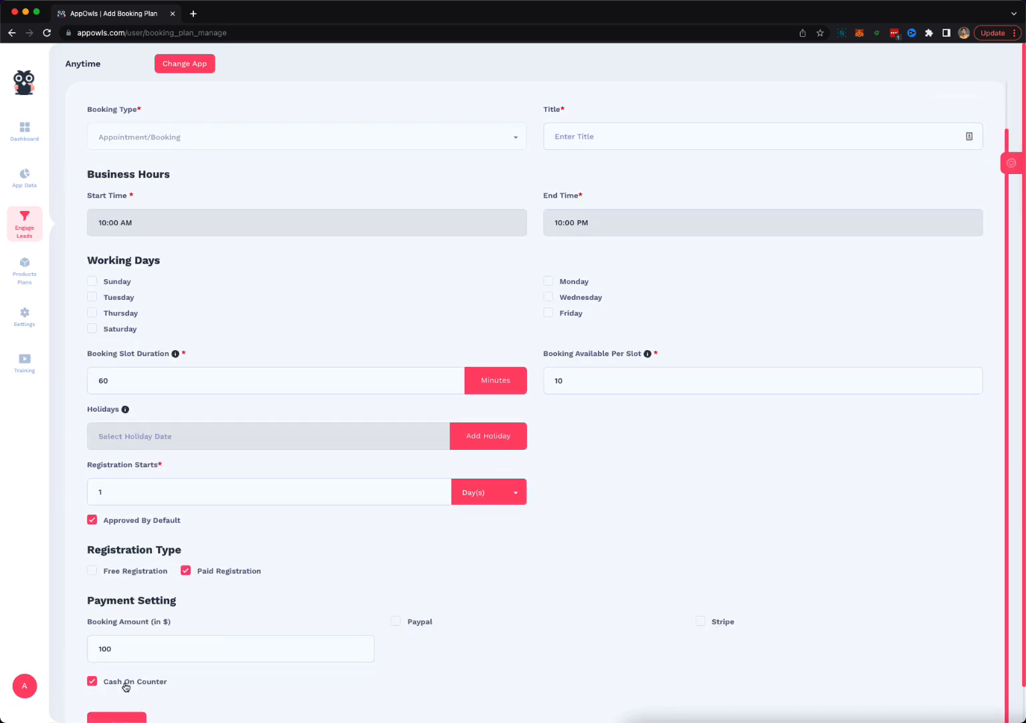
scroll(301, 593, "up", 1)
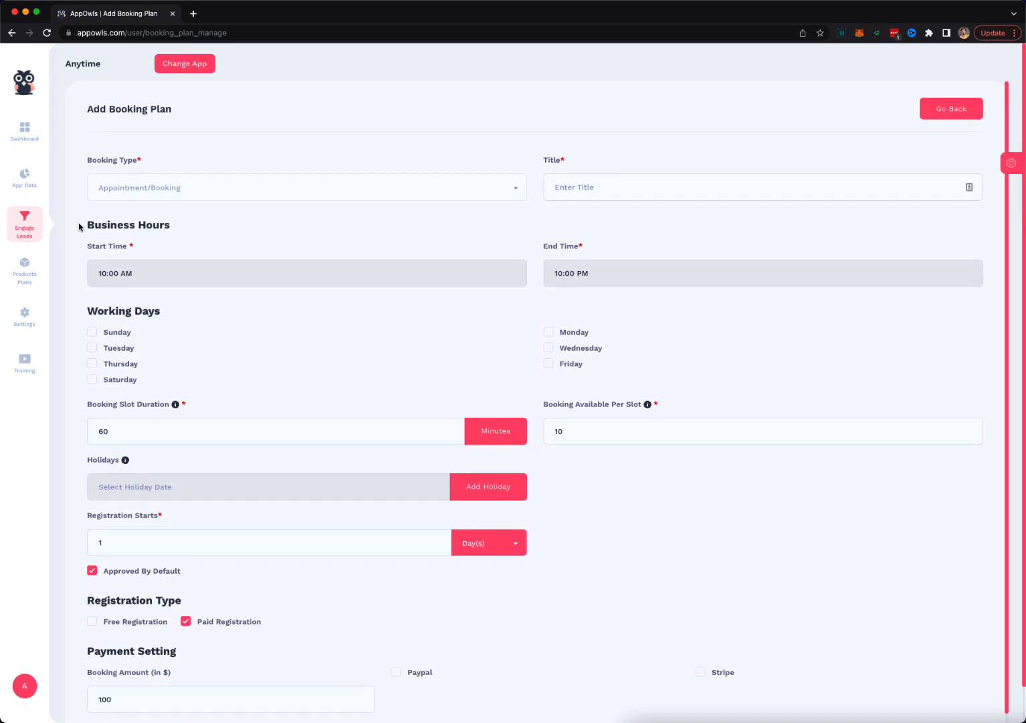
left_click(11, 33)
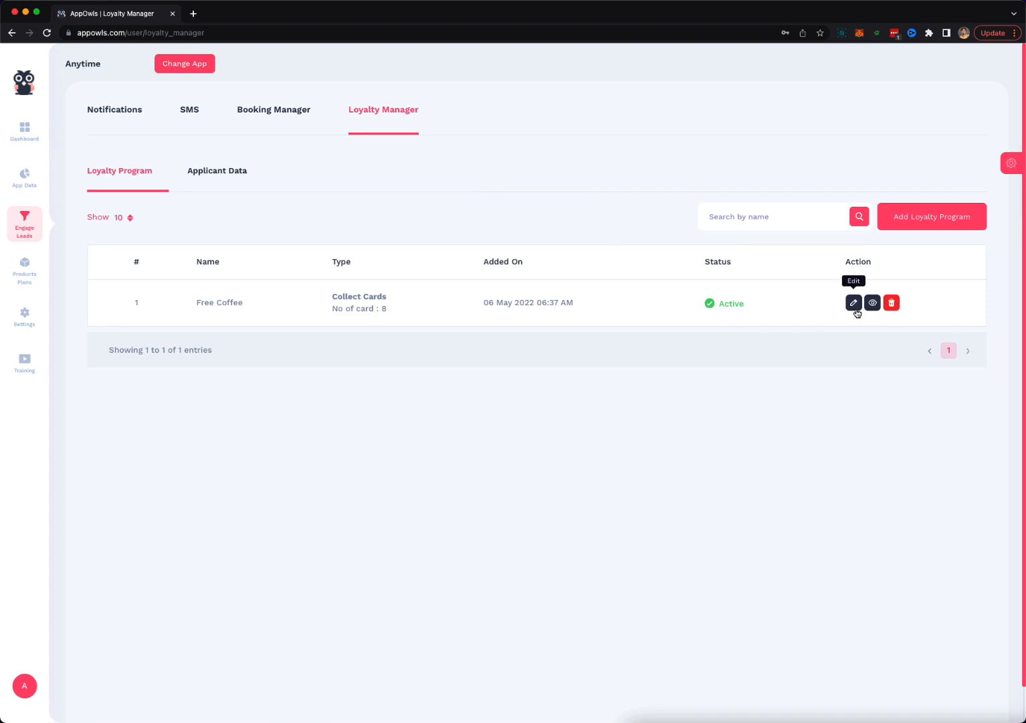
Open the form for a new loyalty program and examine its title, program type and point value fields
left_click(939, 217)
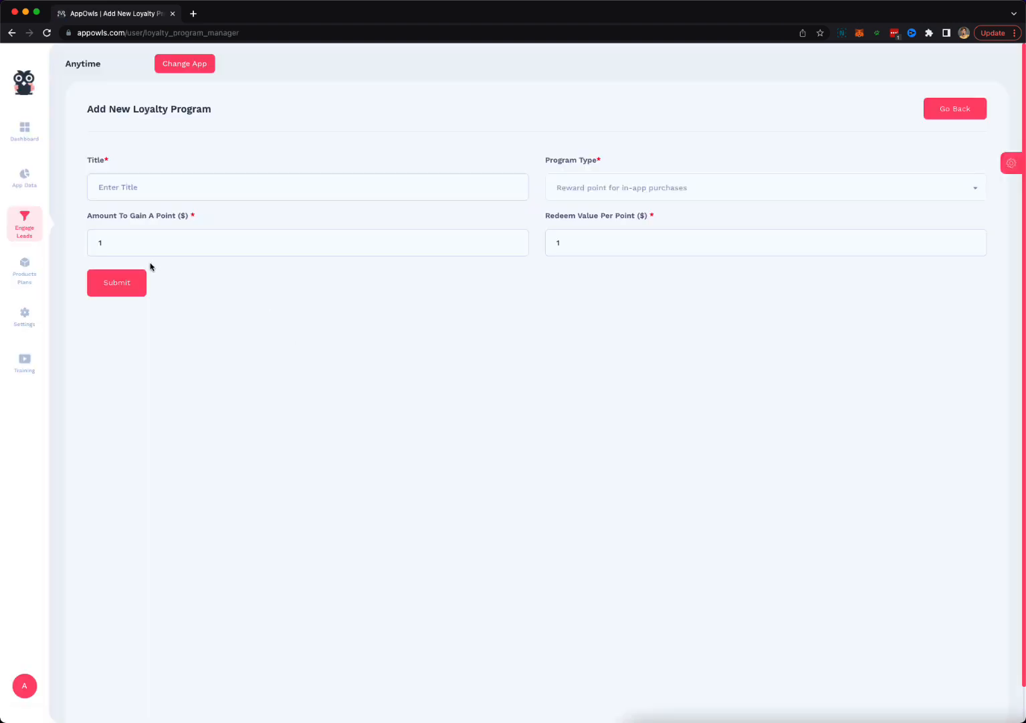
left_click(412, 186)
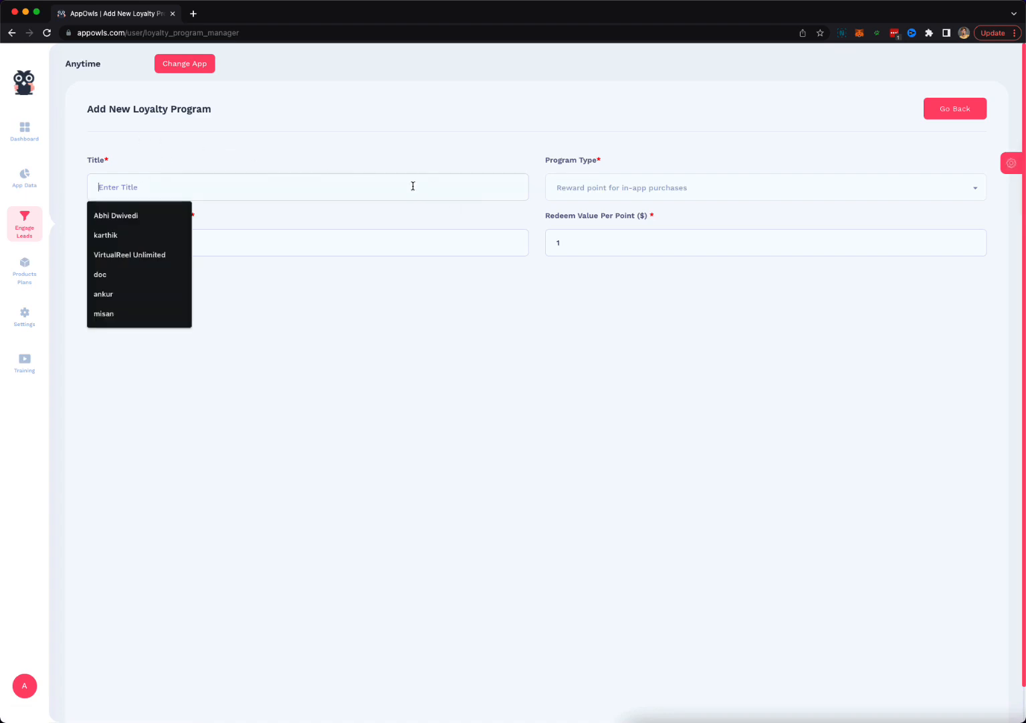
left_click(280, 147)
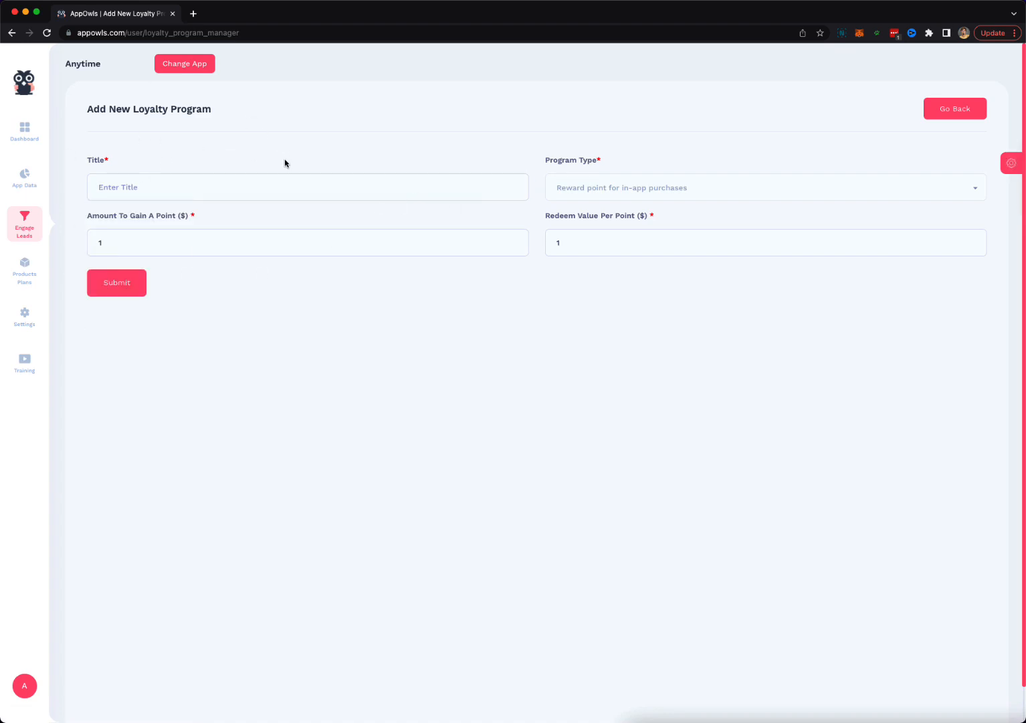
Look over the Products, Order Manager and Subscription Plans pages of the Anytime app, and return to the dashboard
mouse_move(25, 276)
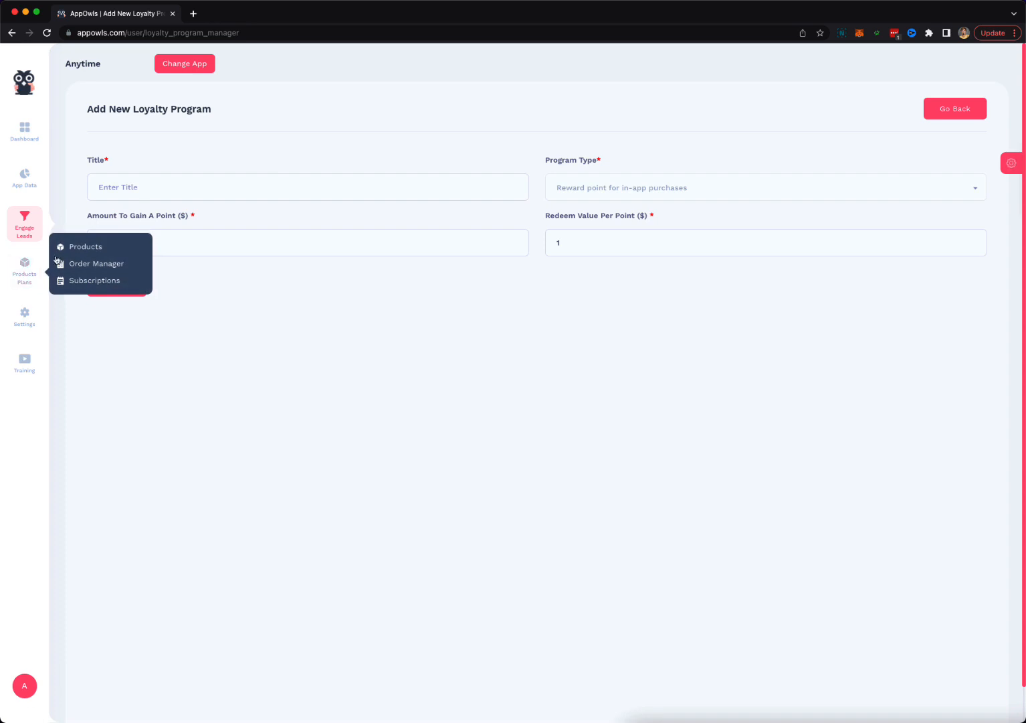
left_click(92, 250)
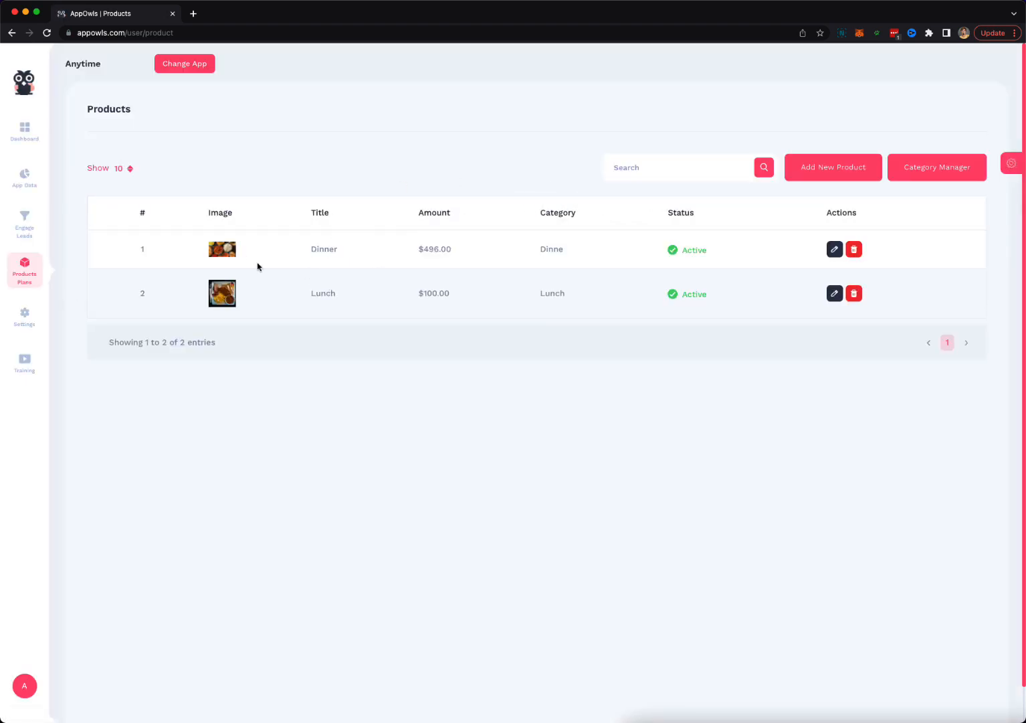
mouse_move(24, 267)
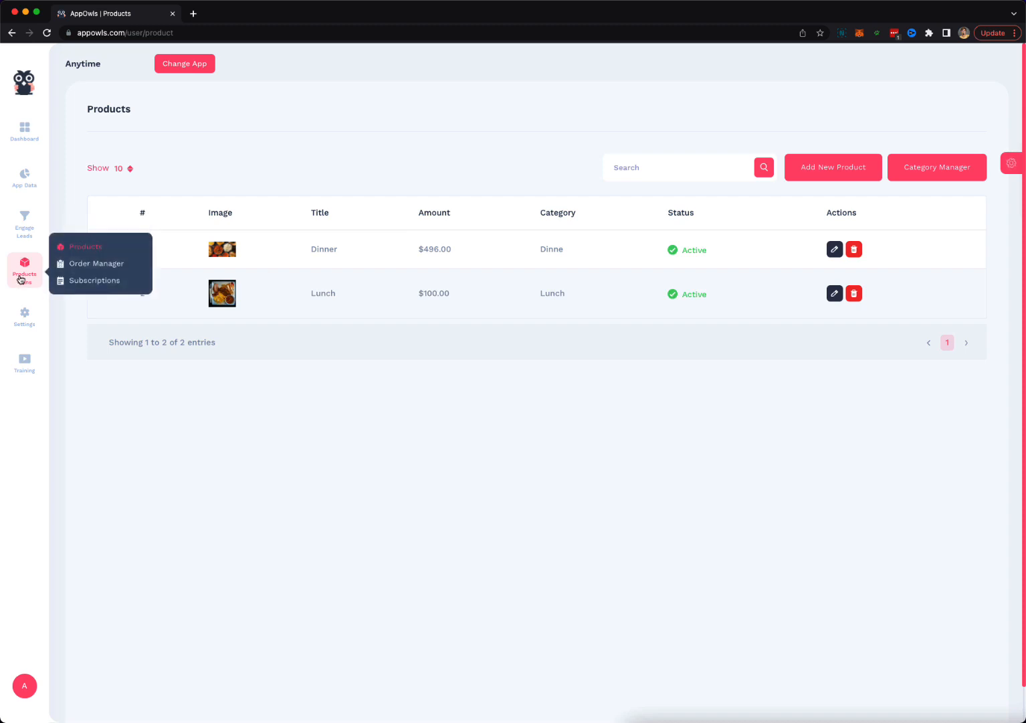
left_click(99, 267)
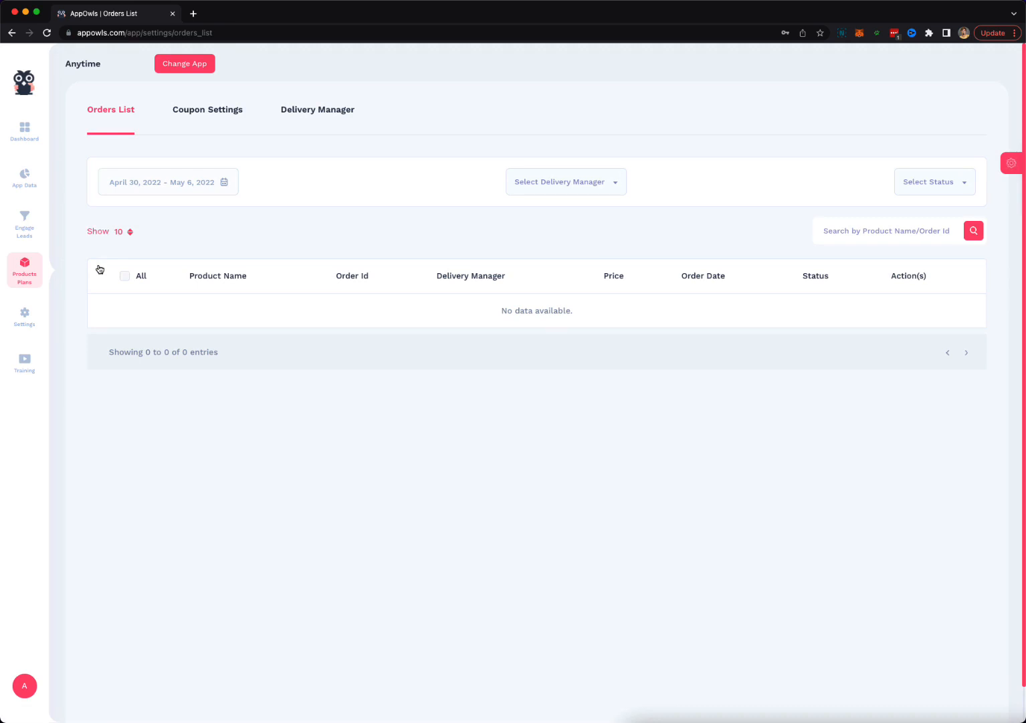
mouse_move(32, 271)
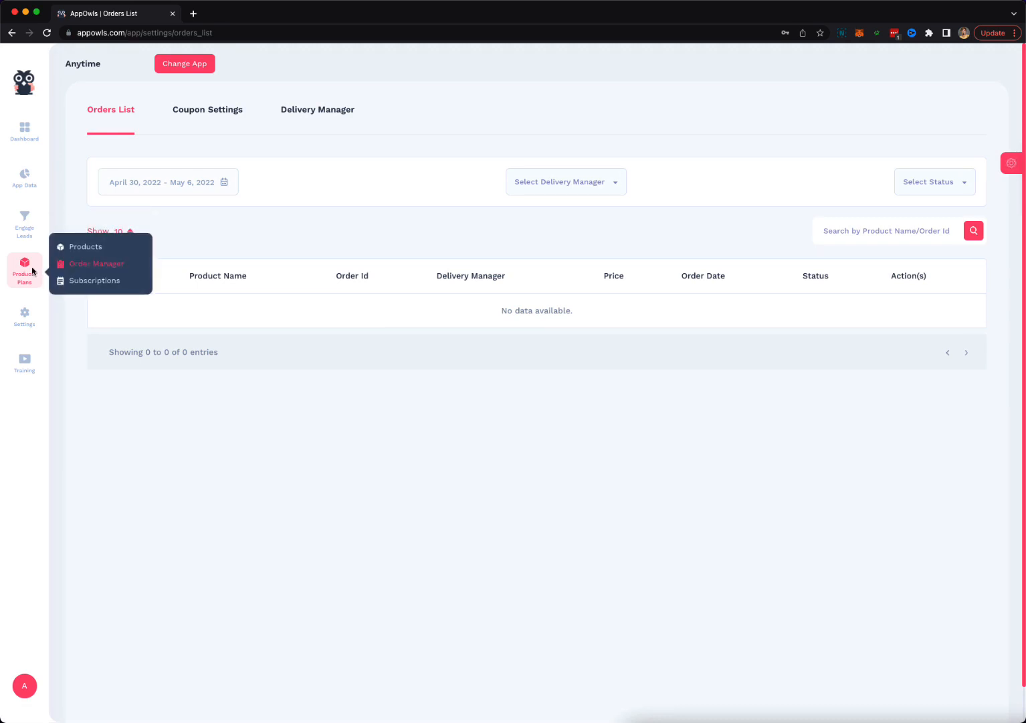
left_click(93, 285)
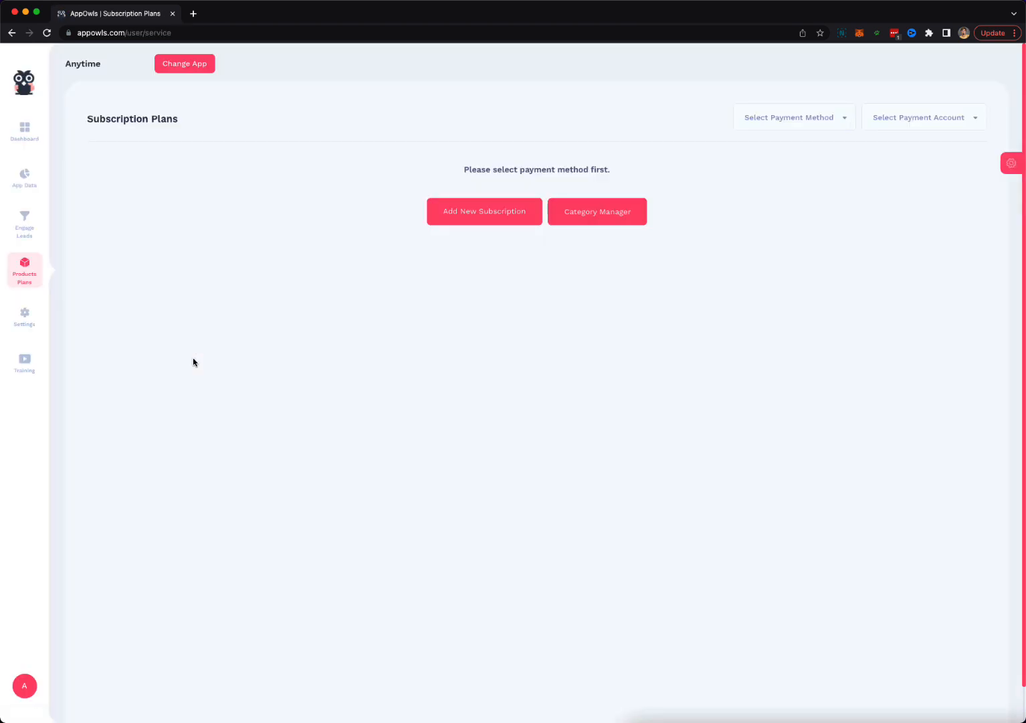
mouse_move(24, 319)
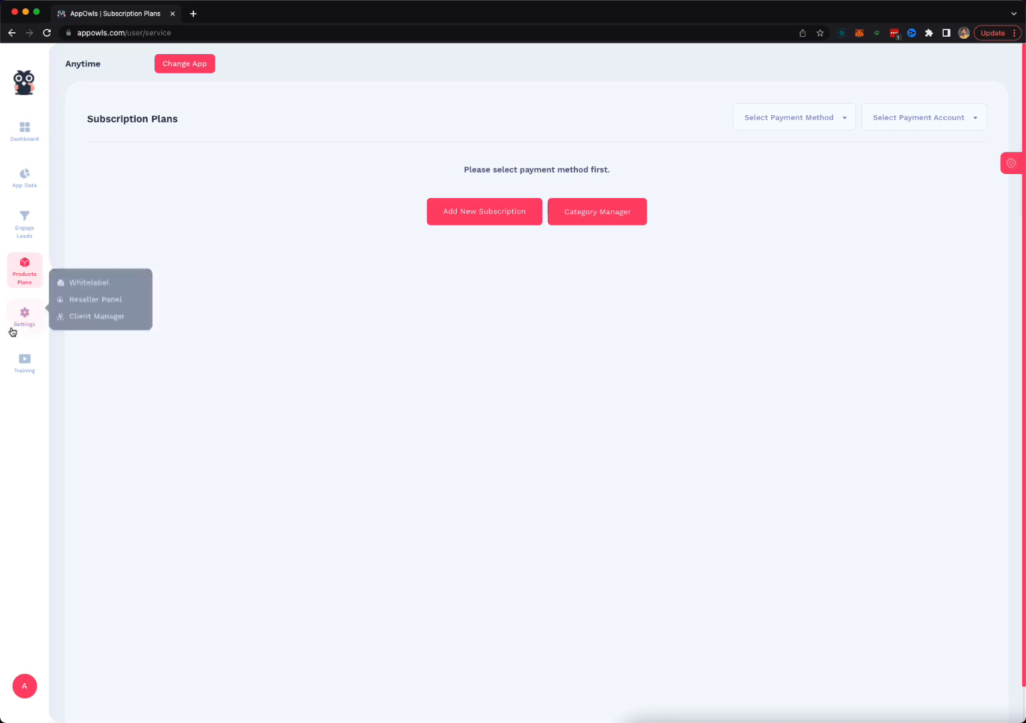
left_click(24, 131)
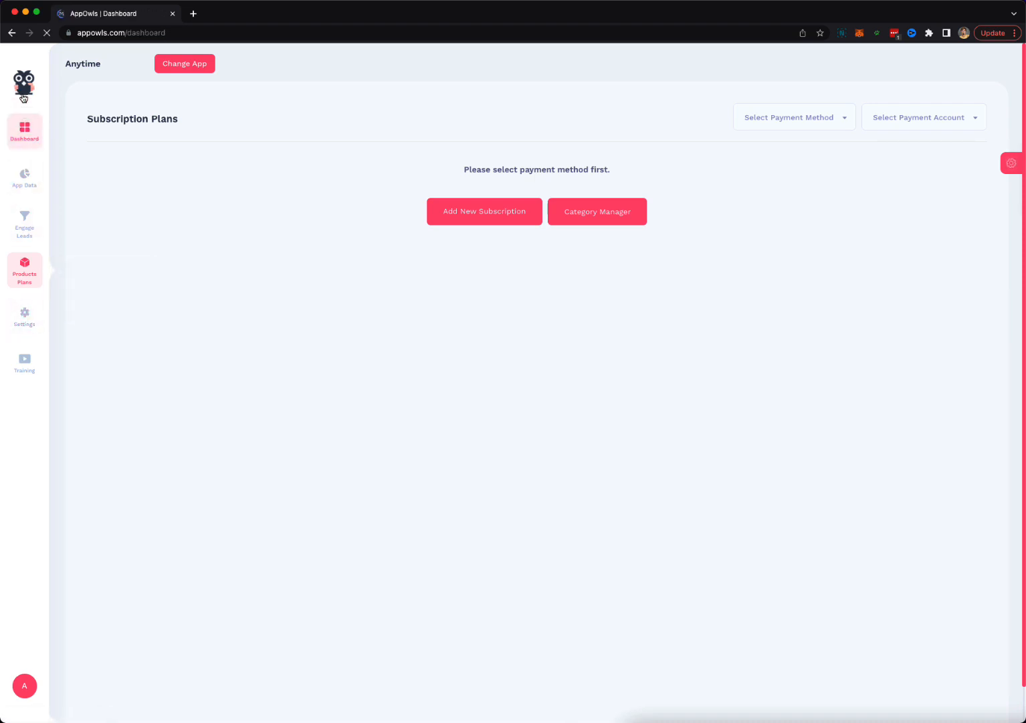